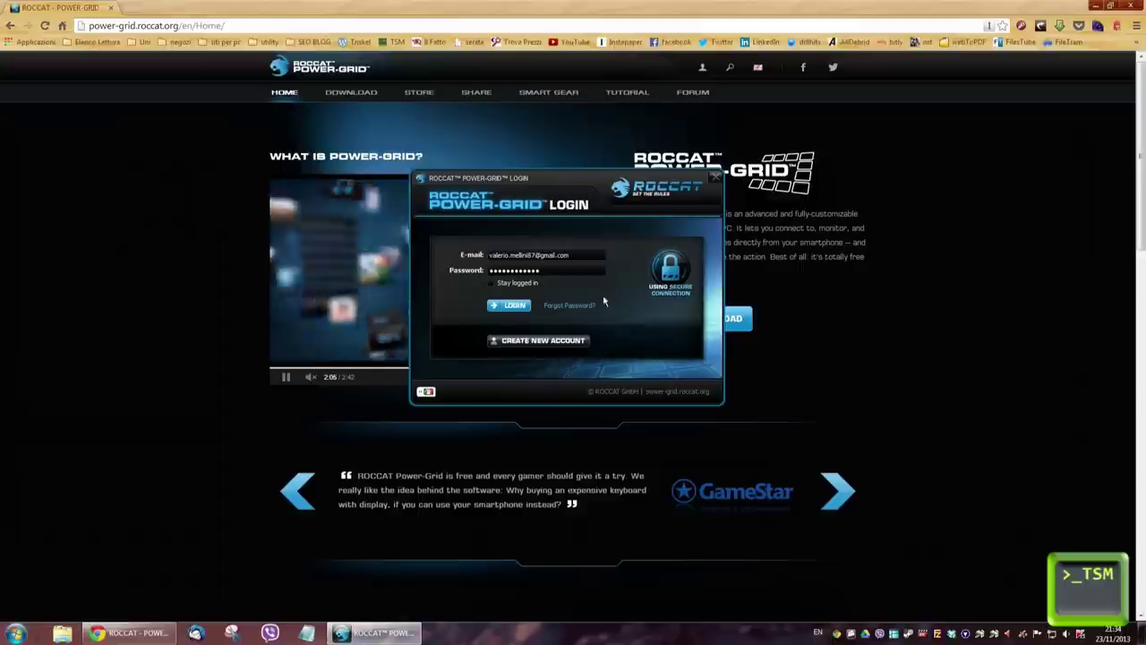
Step: Log in and preview the Sound Control preset grid with its volume and media controls
click(512, 307)
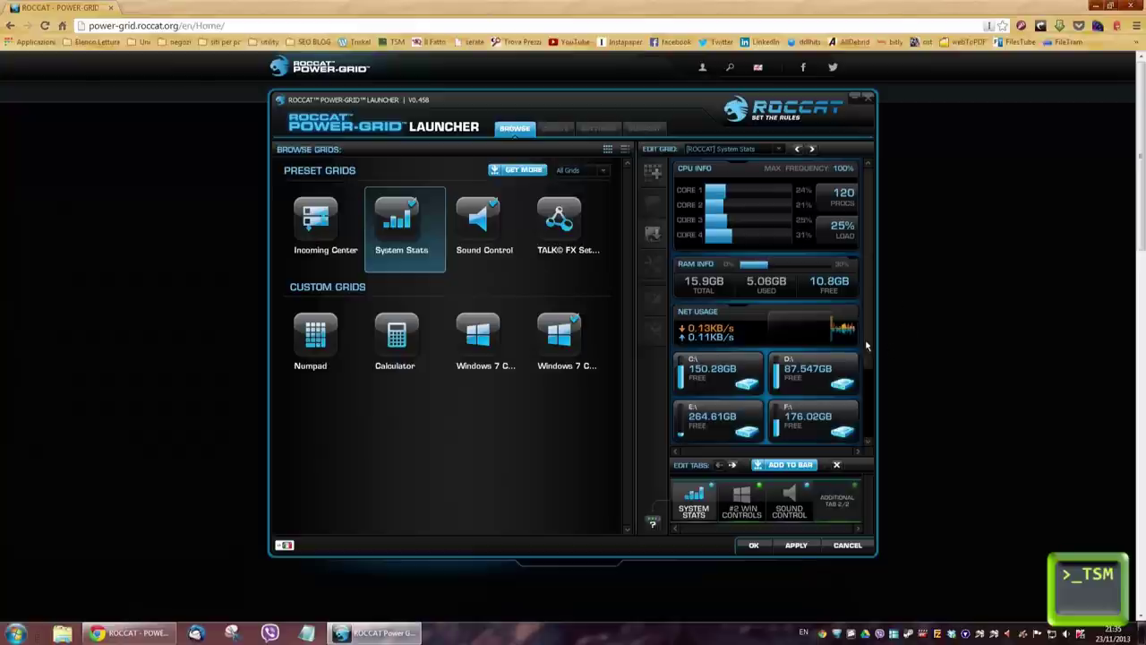
scroll(864, 388, down, 2)
scroll(865, 389, up, 2)
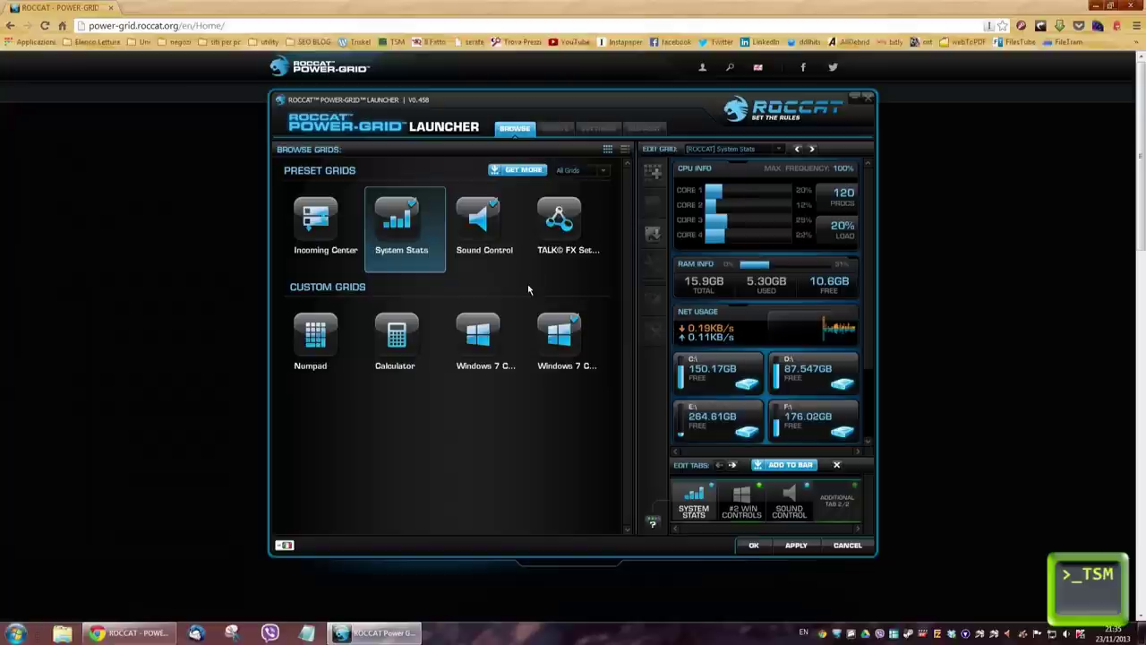
click(493, 224)
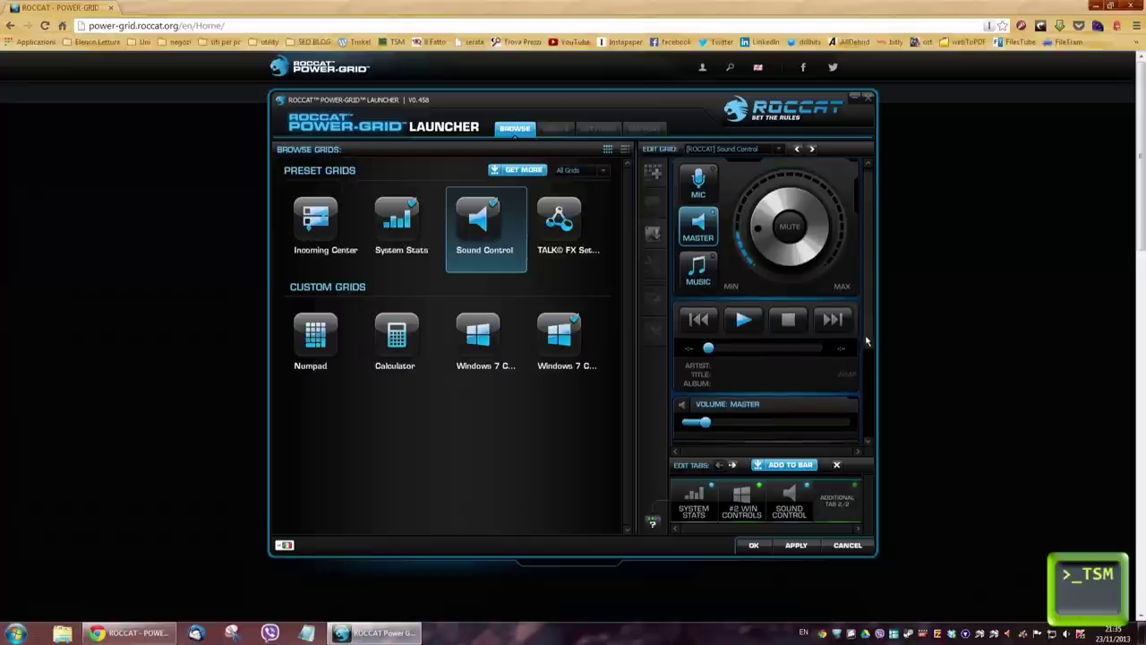
scroll(863, 340, down, 3)
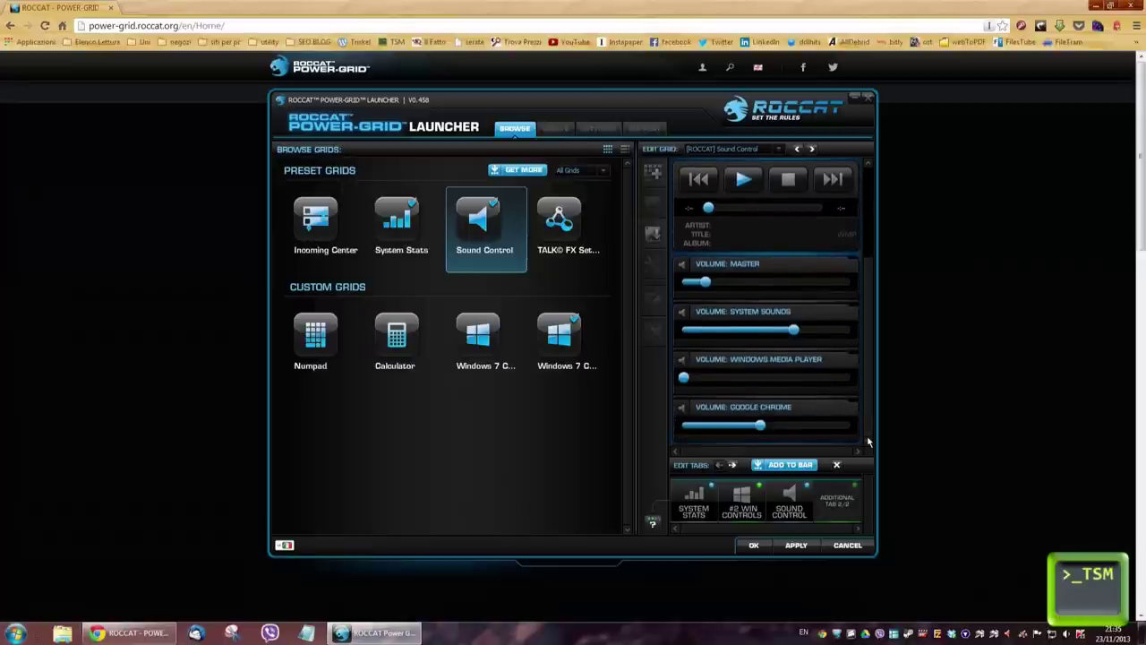
Step: Preview the Numpad, Calculator and both Windows 7 Controls custom grids, ending on #2
click(308, 340)
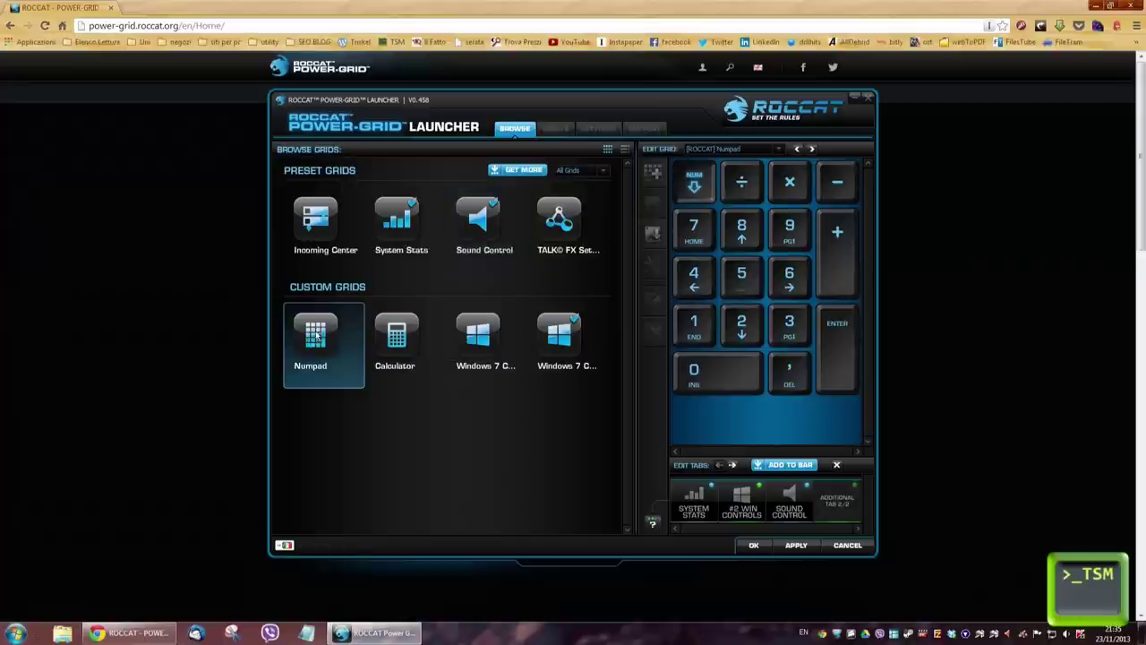
click(388, 348)
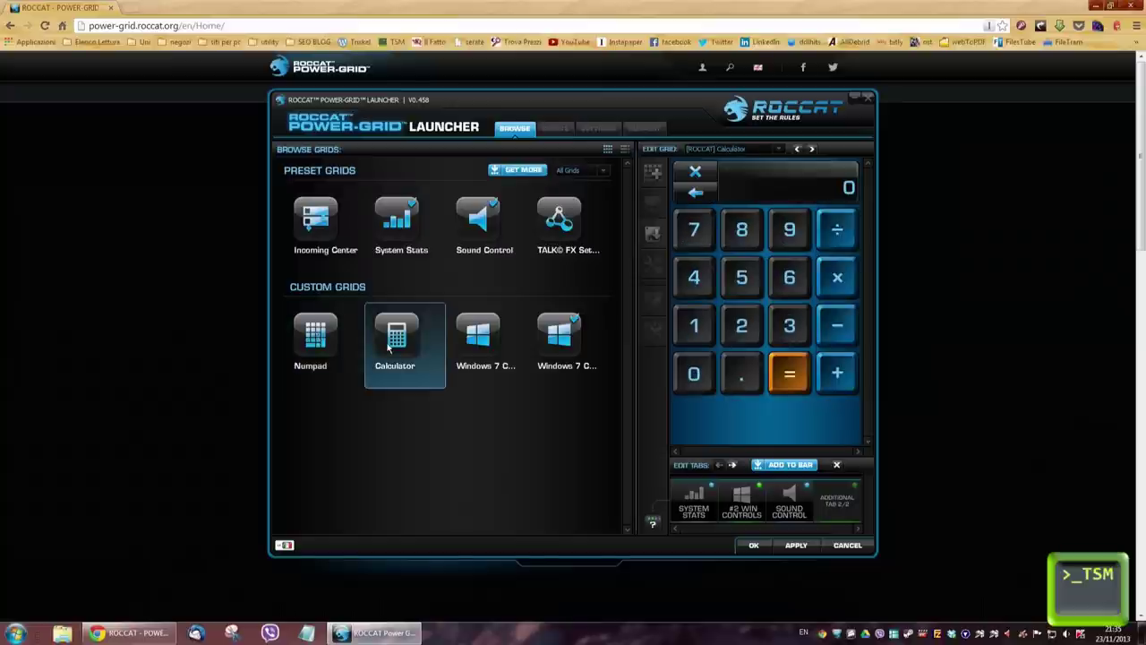
click(478, 342)
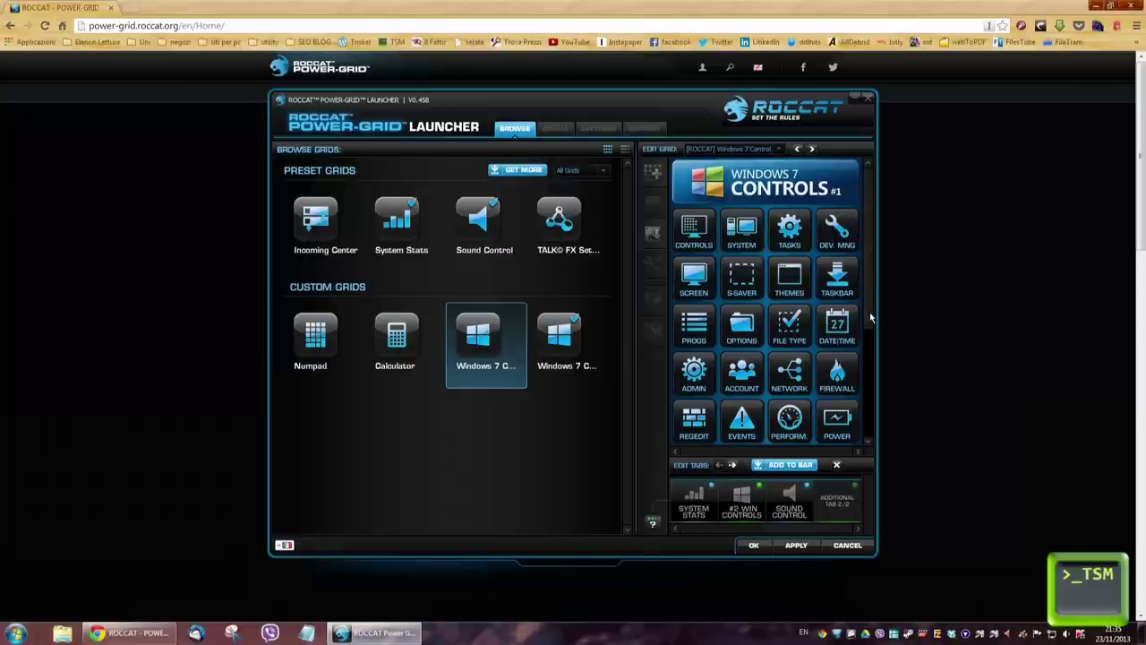
scroll(866, 331, down, 2)
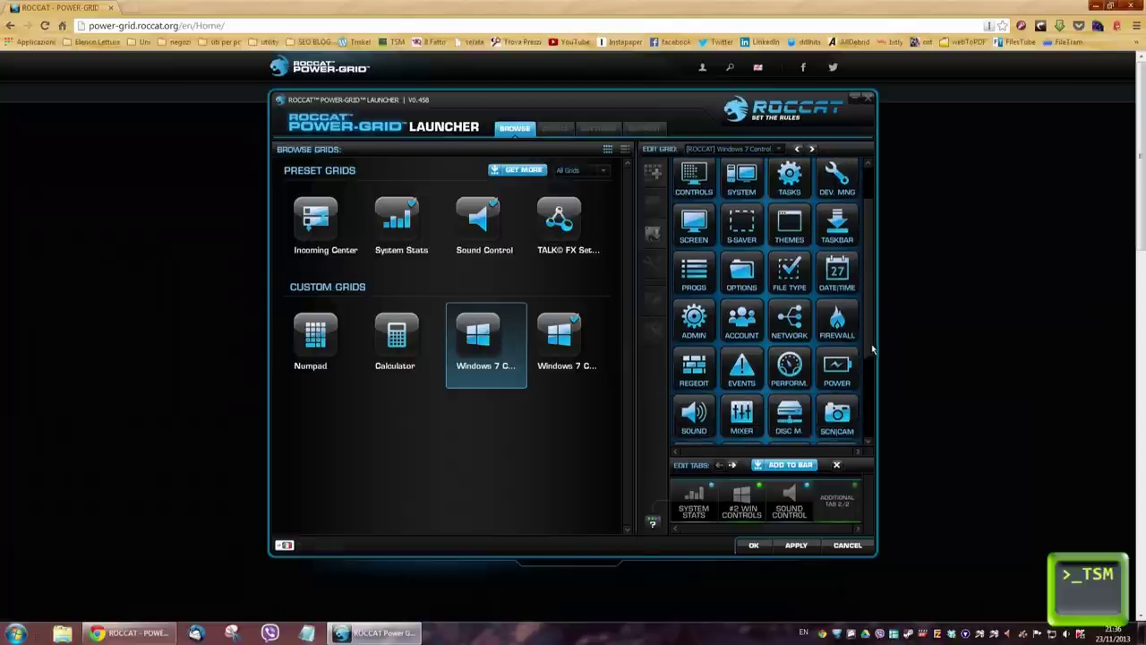
scroll(872, 360, down, 1)
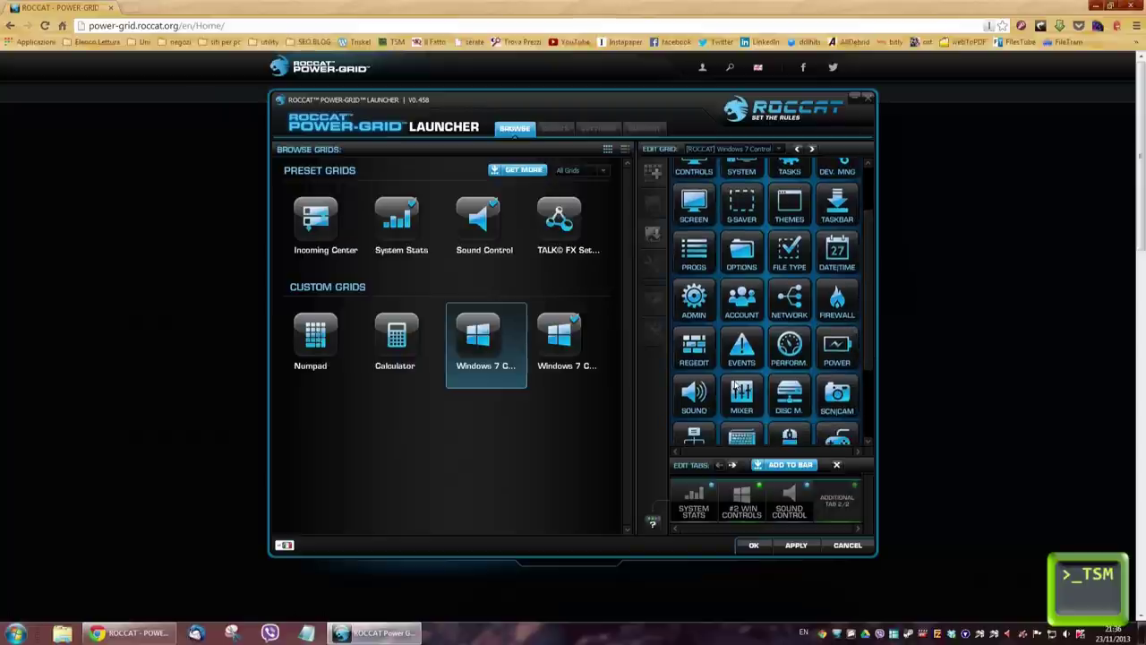
scroll(857, 359, down, 5)
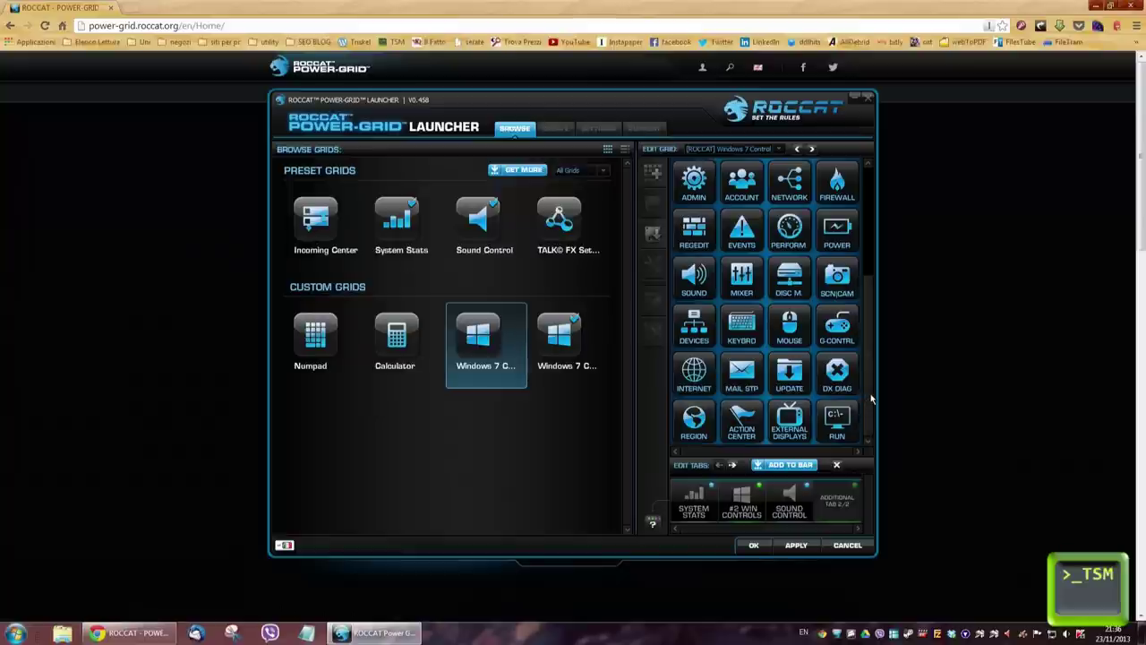
scroll(870, 394, up, 3)
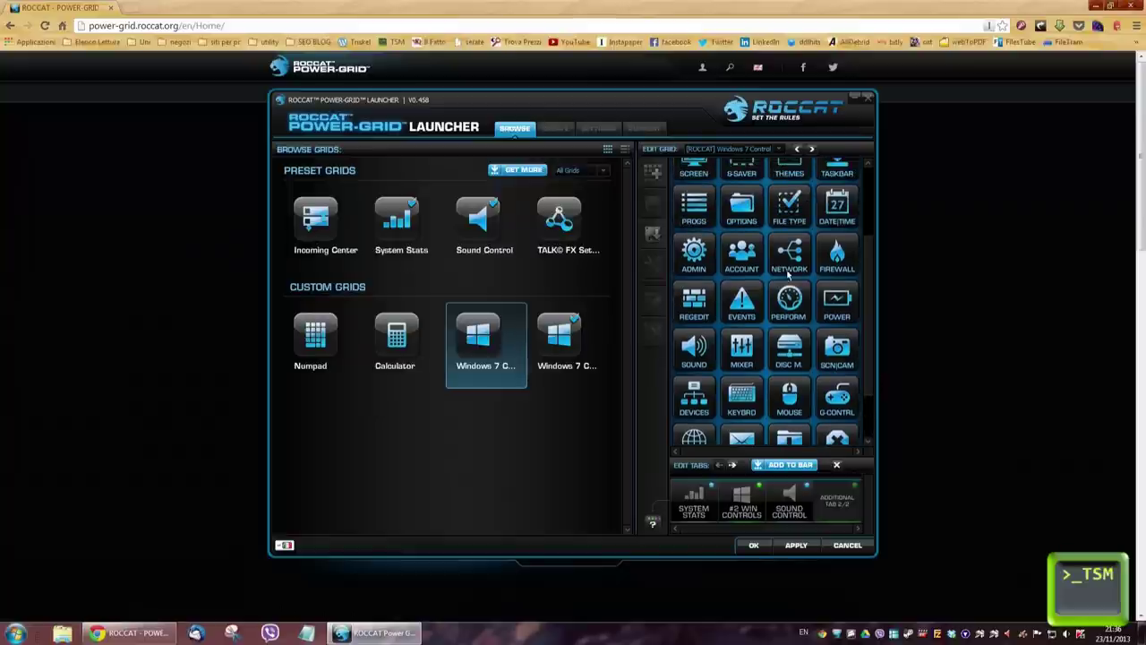
click(577, 339)
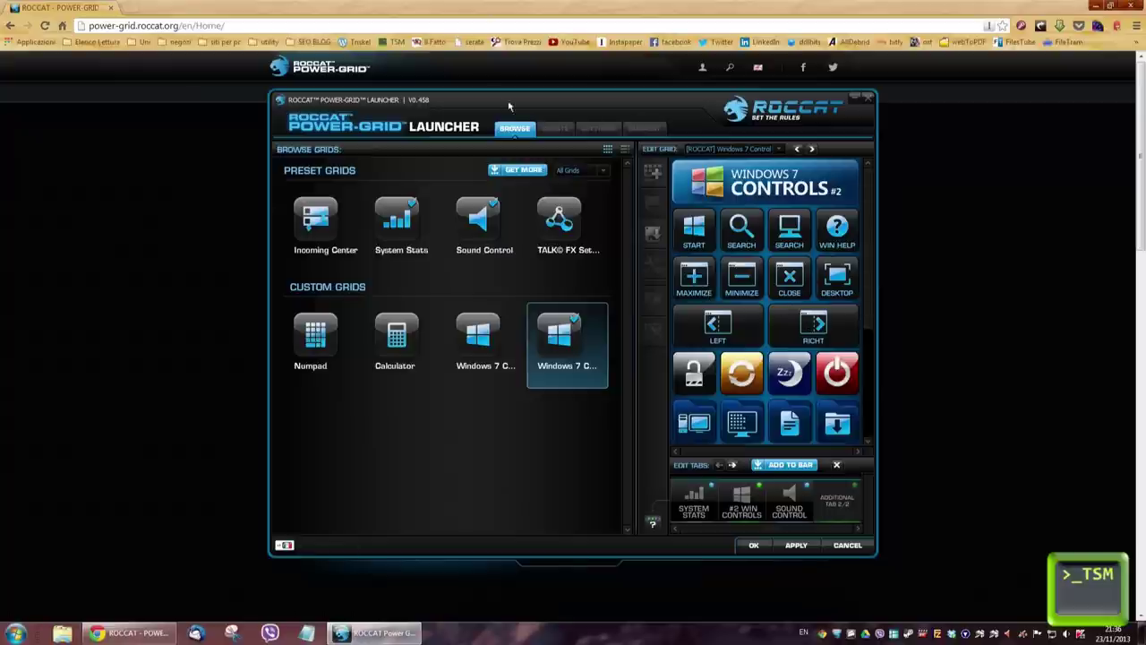
Step: Add the Windows 7 Controls #1 grid to the phone tab bar
click(550, 130)
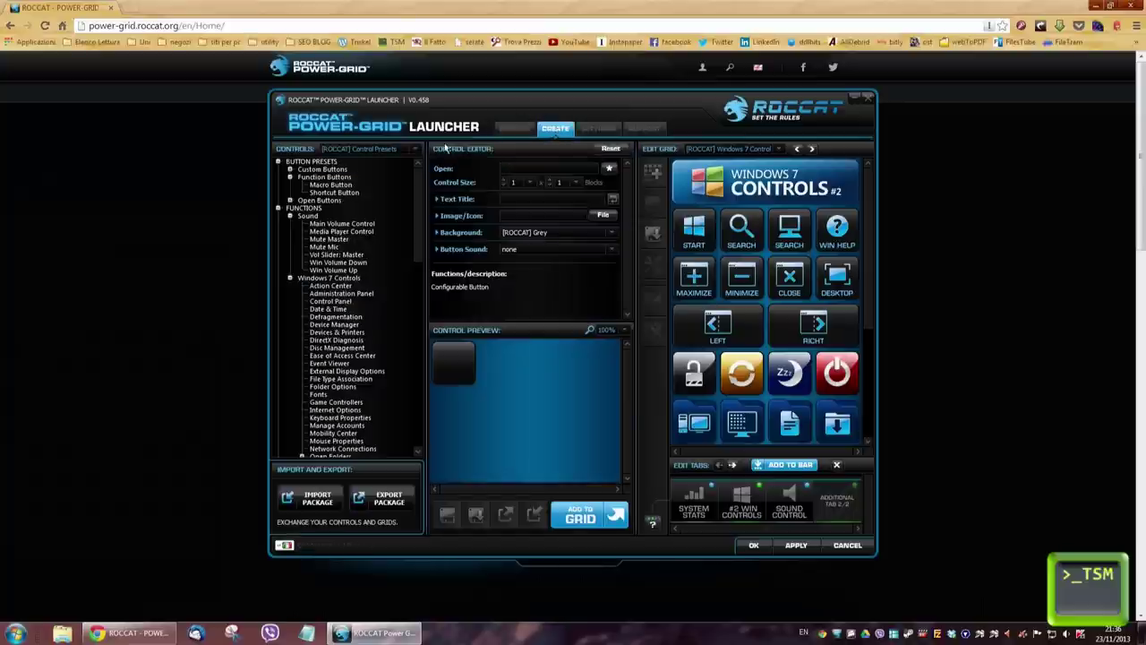
click(515, 129)
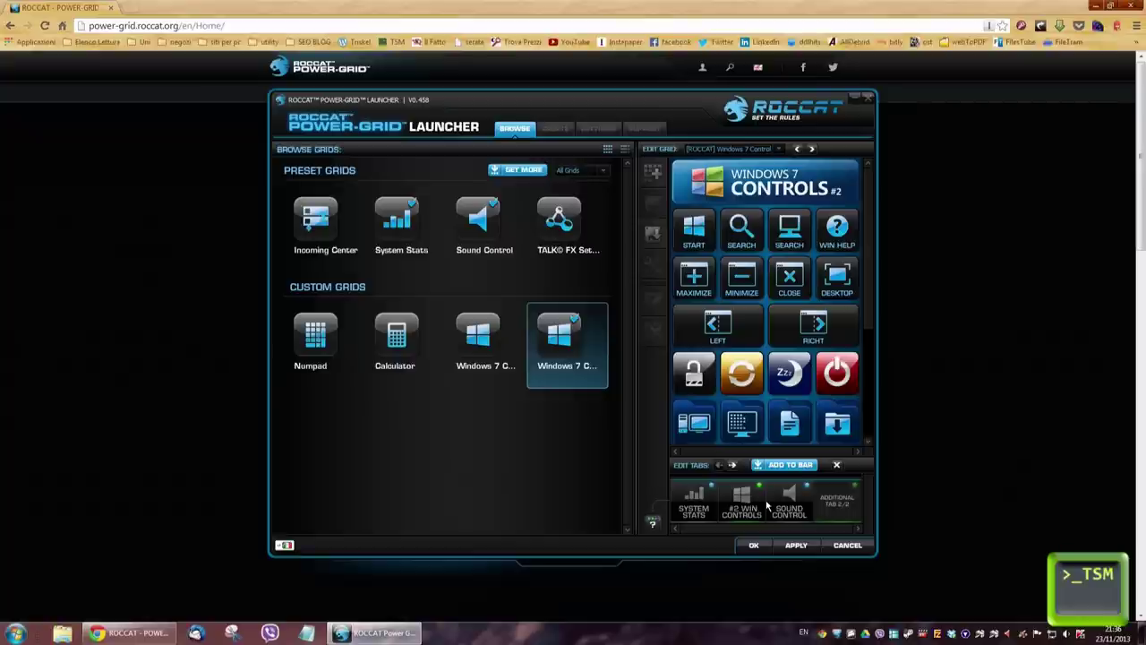
click(479, 354)
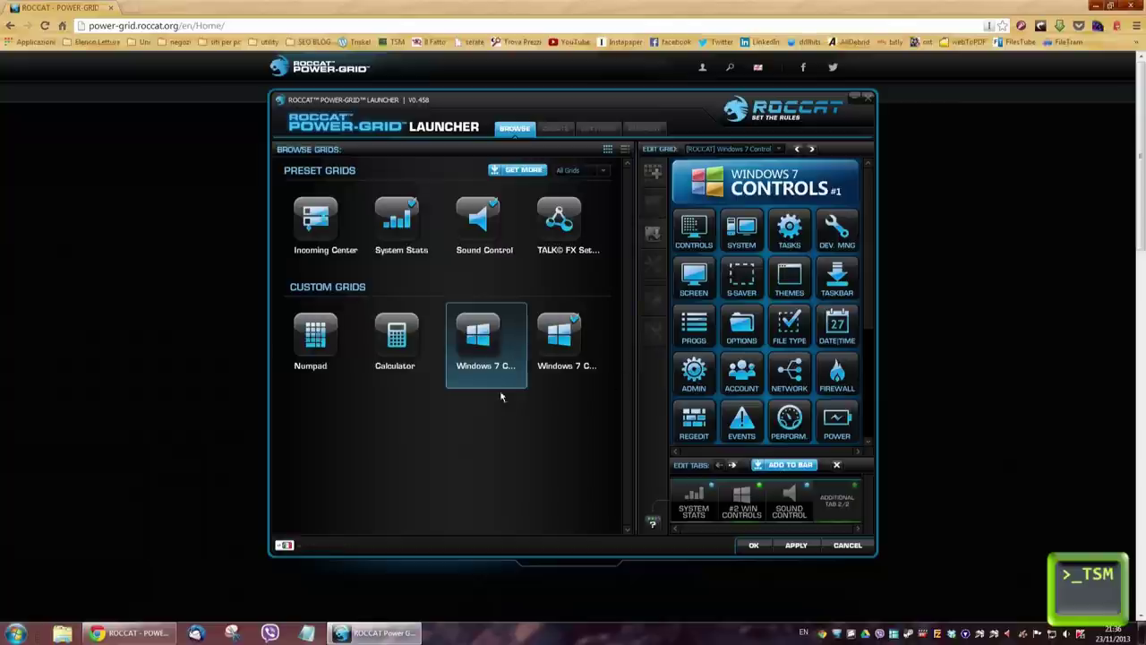
click(797, 467)
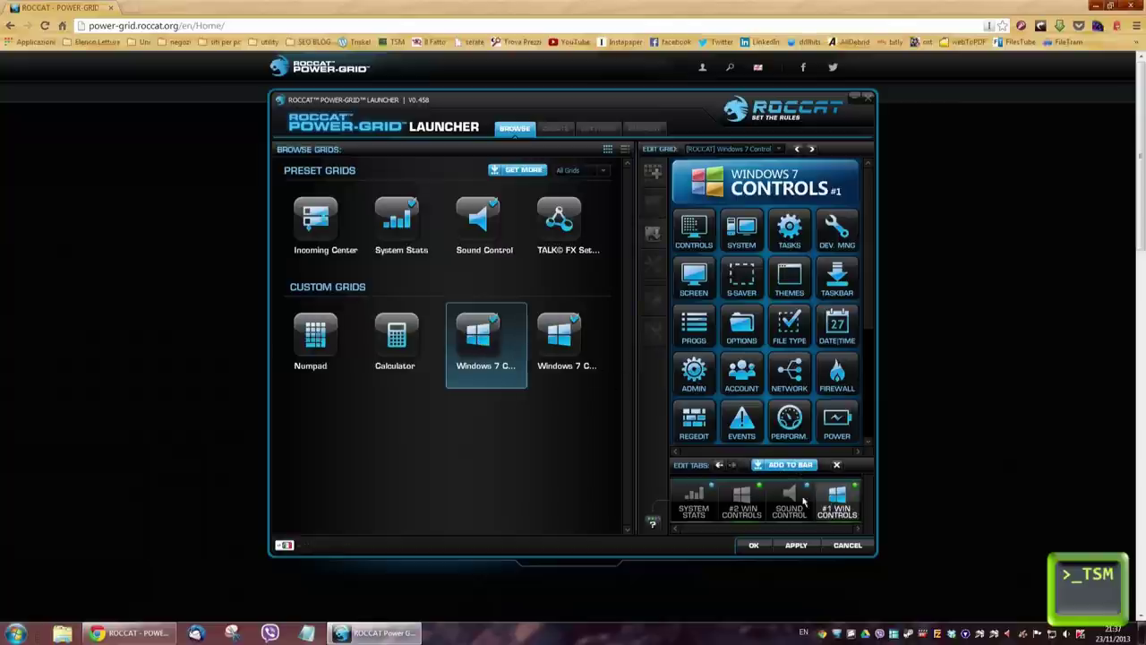
Step: Reorder the #1 WIN CONTROLS tab within the bar, then remove it
click(720, 465)
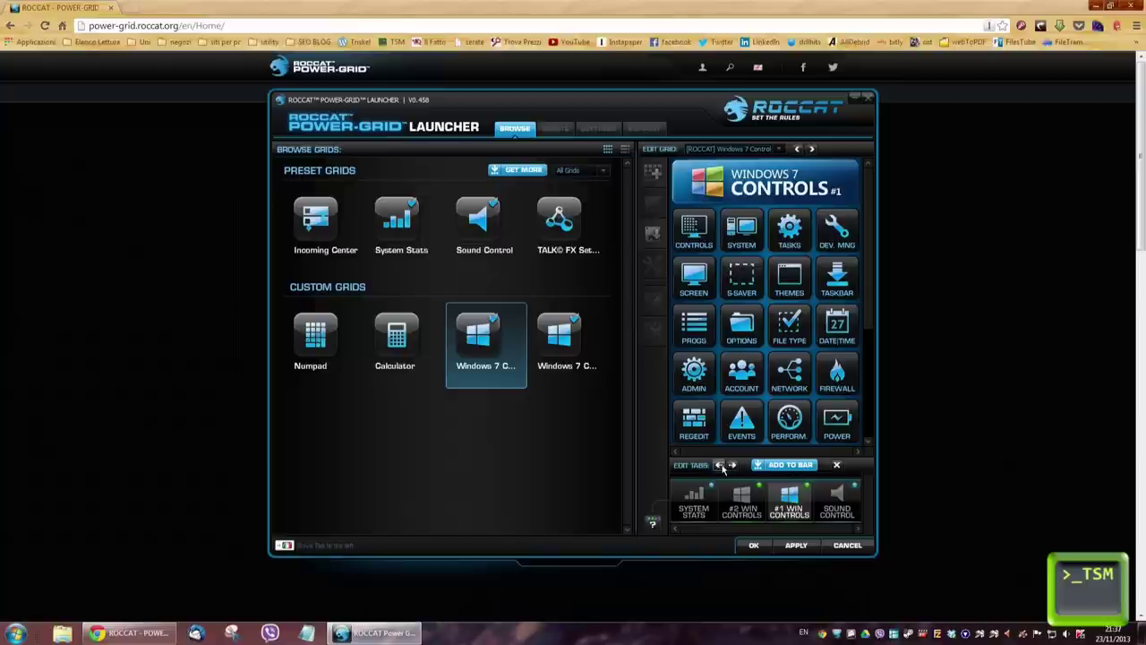
click(719, 465)
click(719, 466)
click(731, 466)
click(731, 465)
click(732, 465)
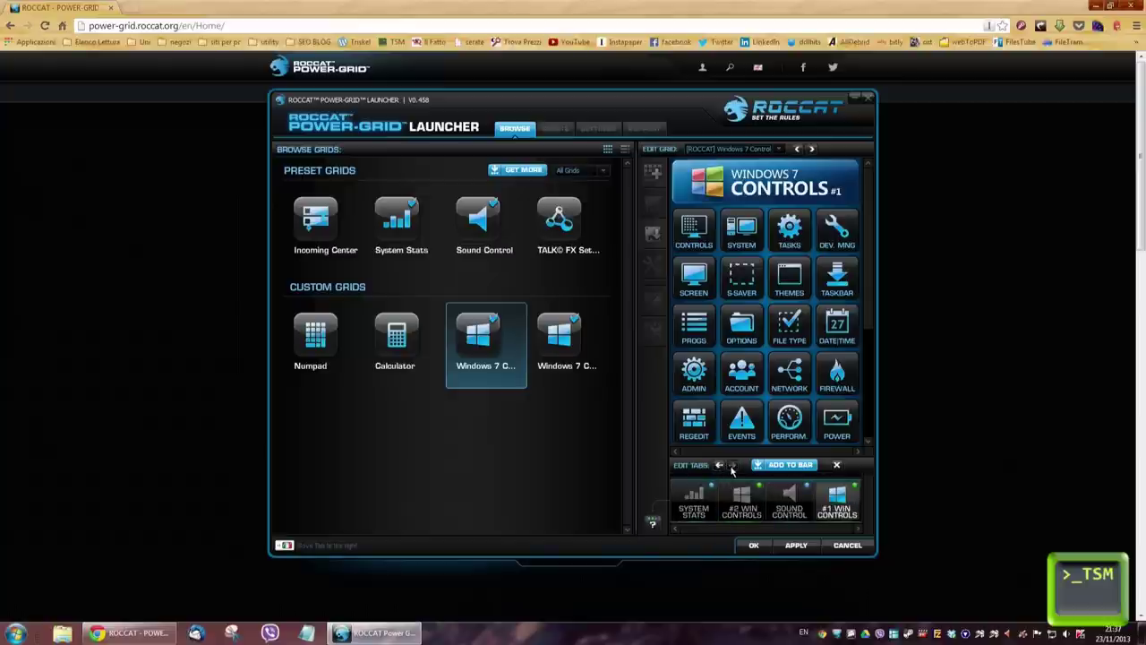
click(837, 466)
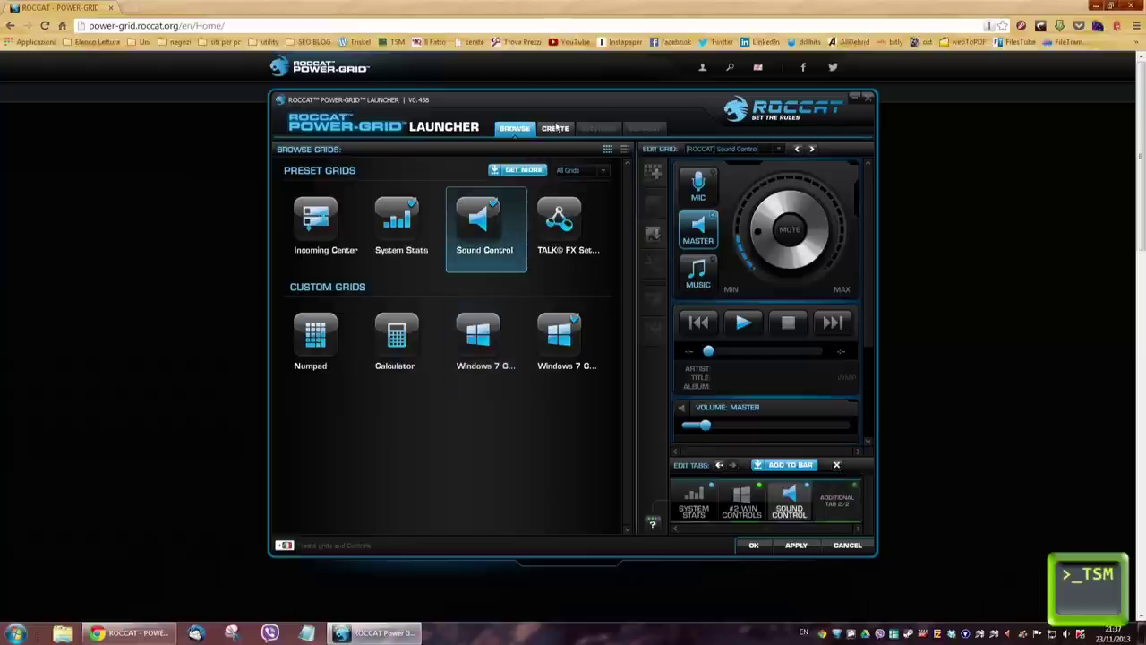
Step: Start a new grid, saving changes to the current grid first
click(556, 128)
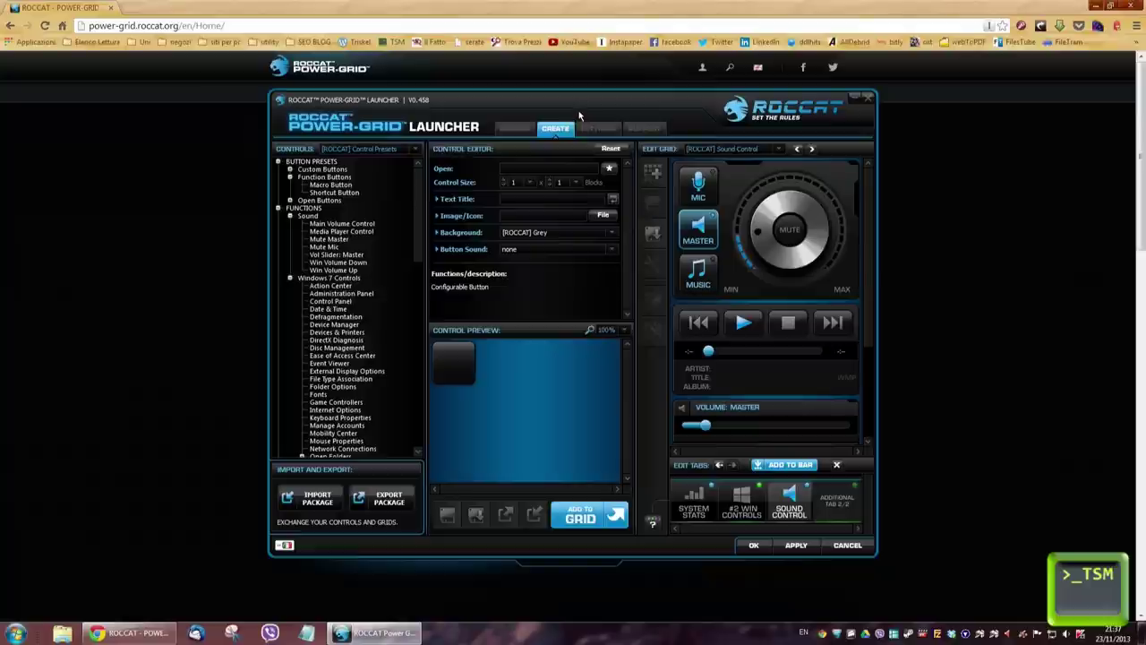
click(720, 152)
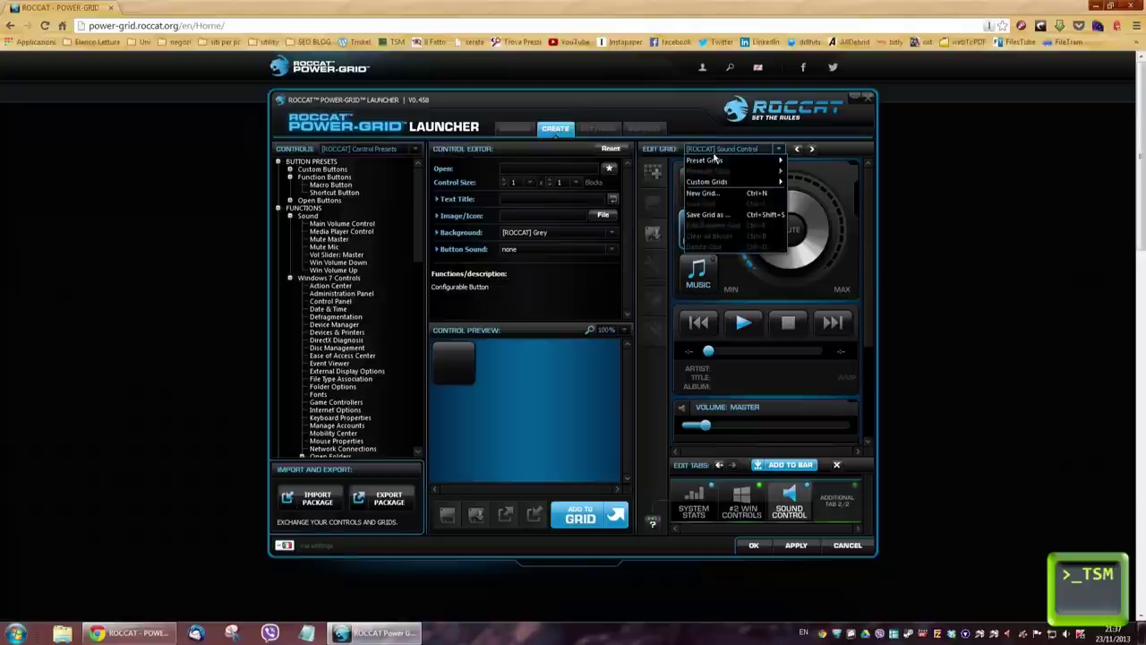
click(696, 150)
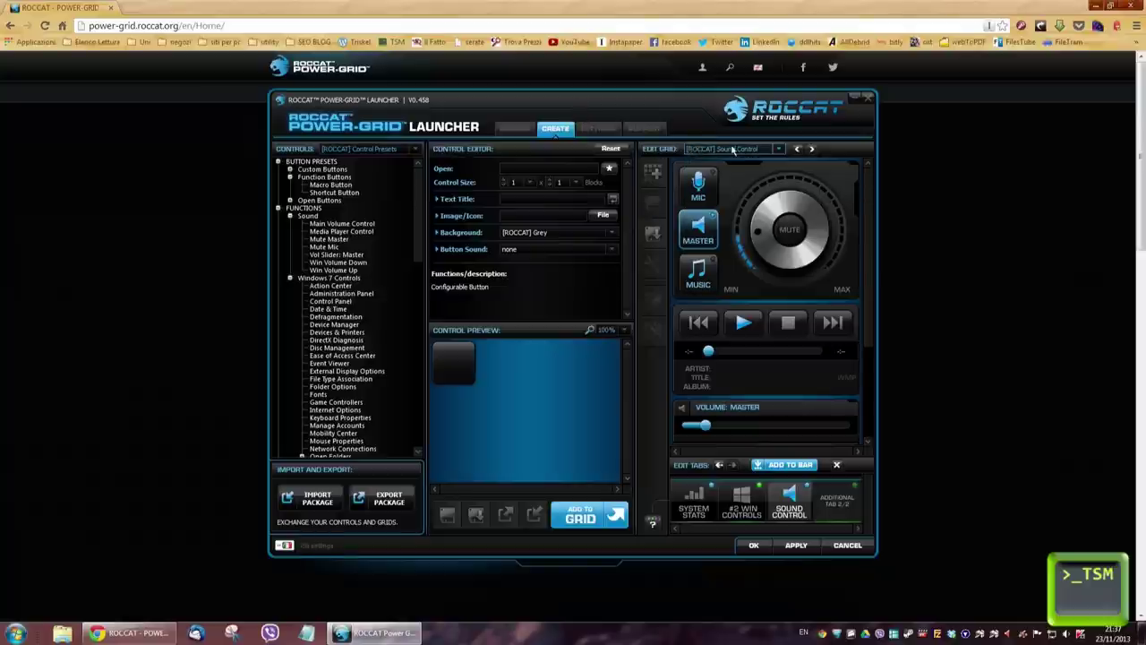
click(696, 150)
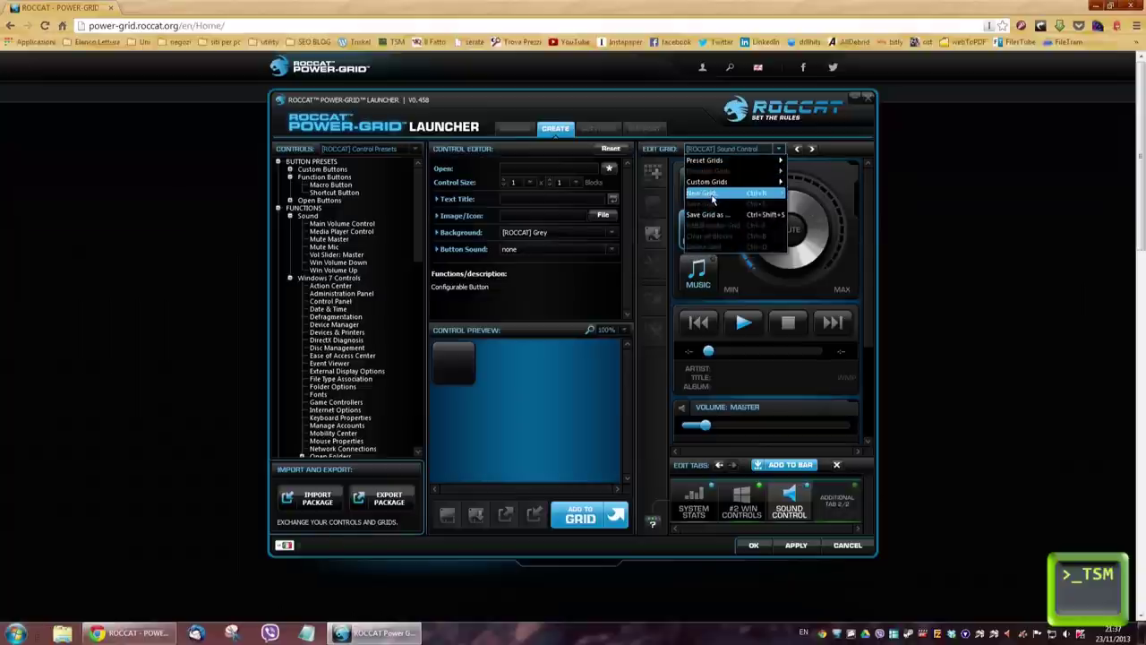
click(712, 195)
click(525, 356)
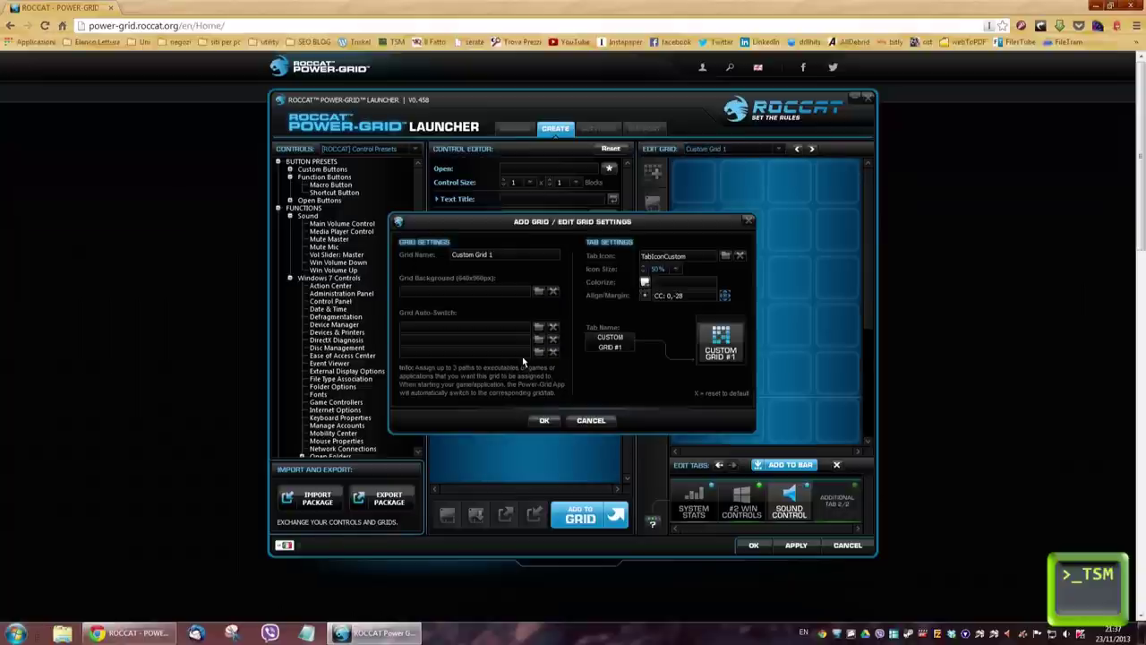
Step: Name the new grid 'Prova' with a green #73ff1c tab colour and confirm
click(504, 257)
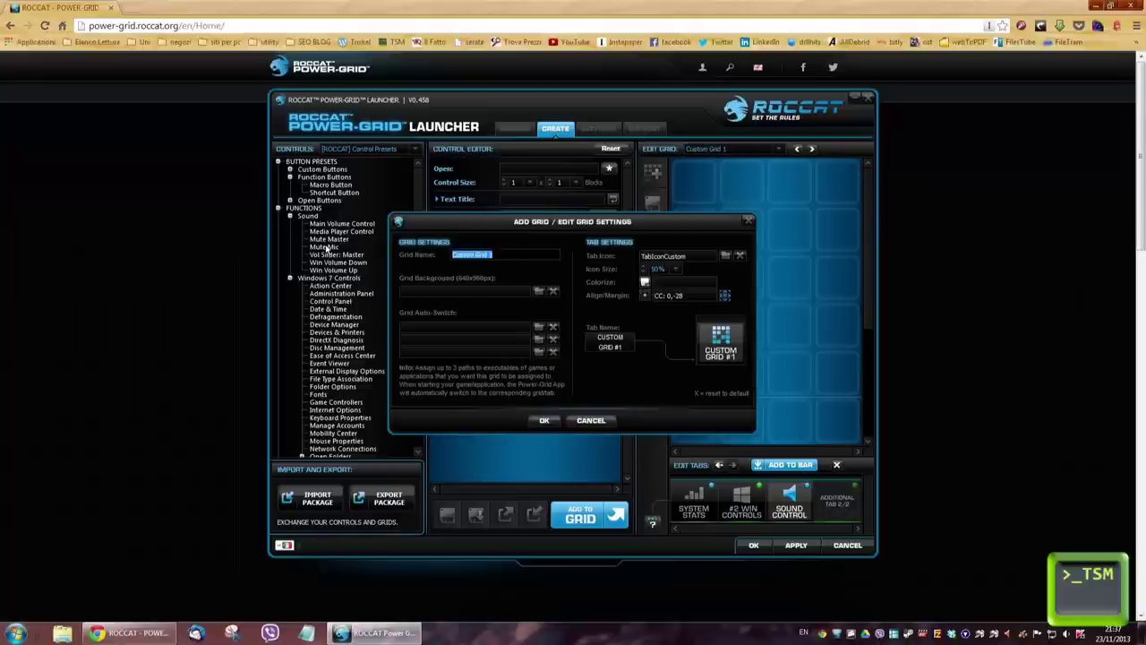
text(Prova)
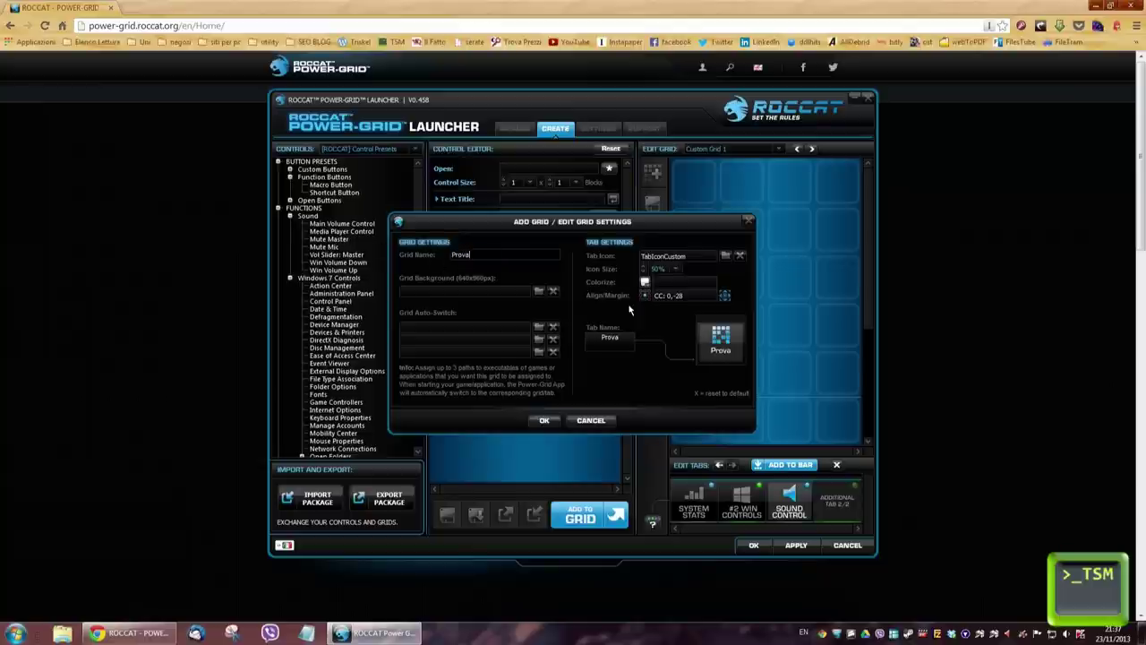
click(644, 283)
click(663, 207)
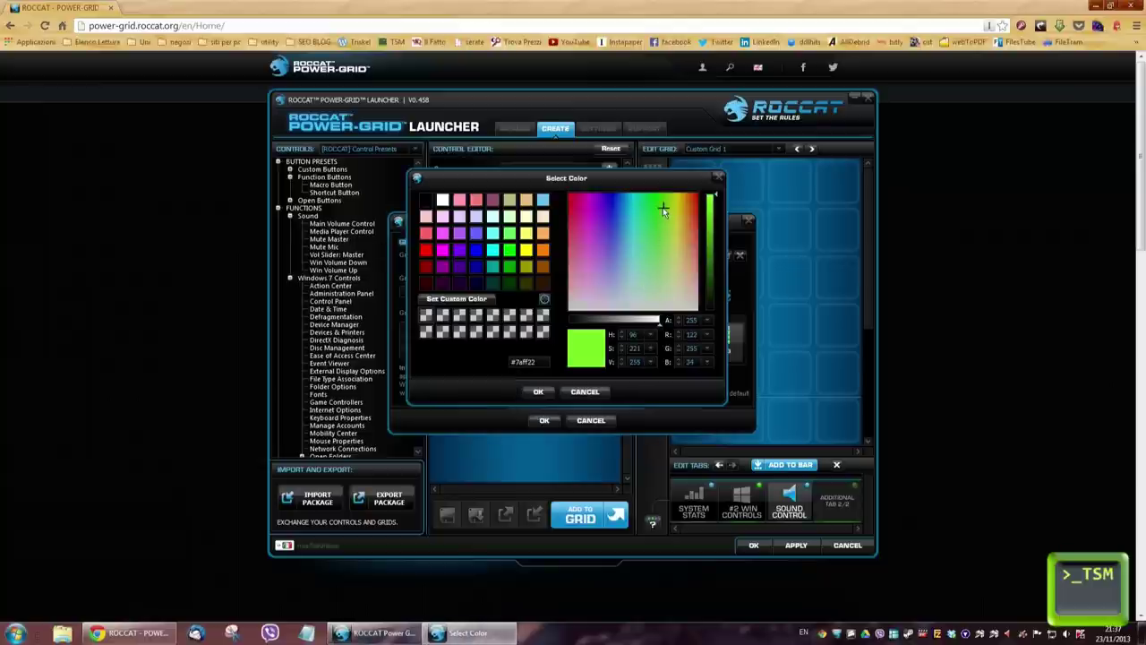
click(538, 391)
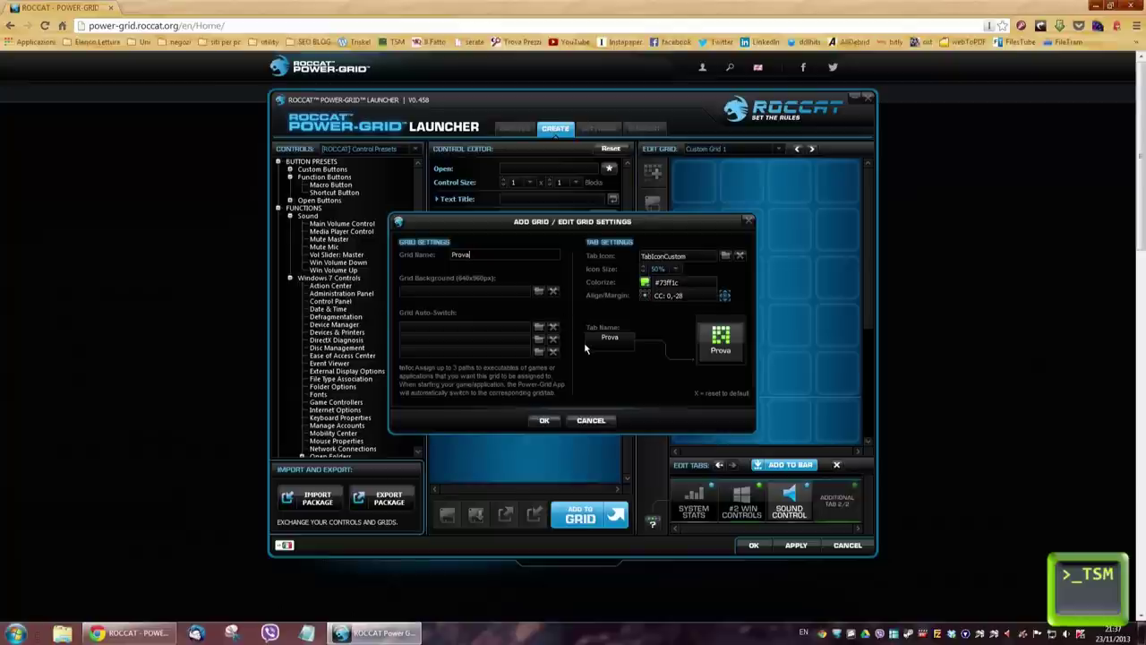
click(544, 420)
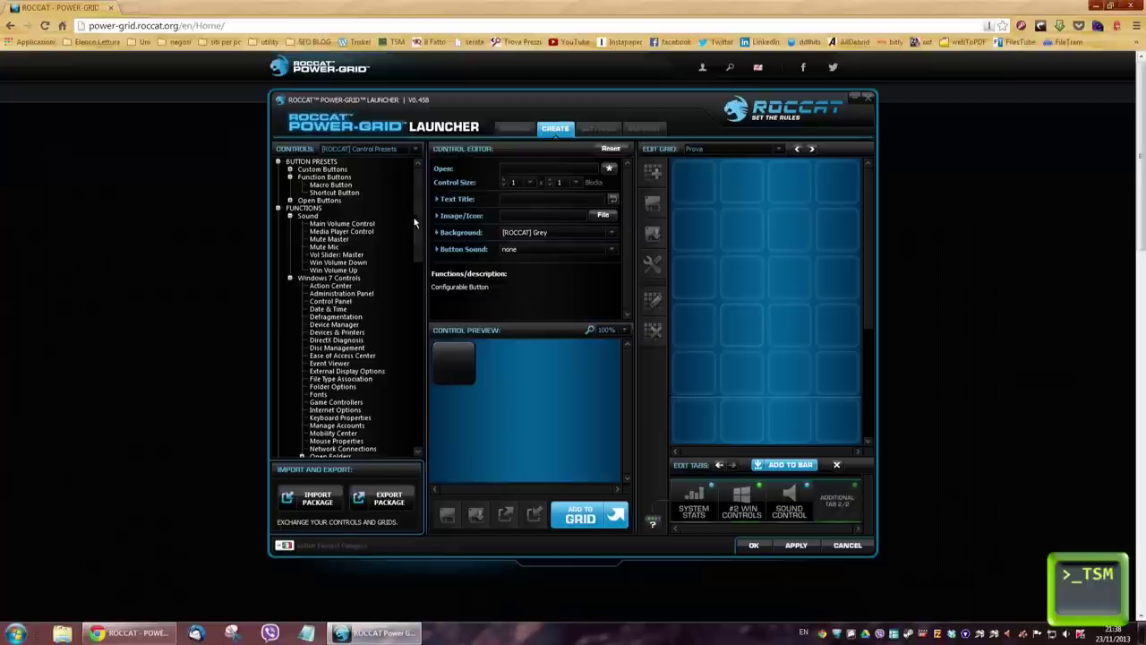
Step: Place the CPU Usage monitor and My Computer folder tiles in Prova's top row
drag(418, 224, 416, 337)
click(332, 418)
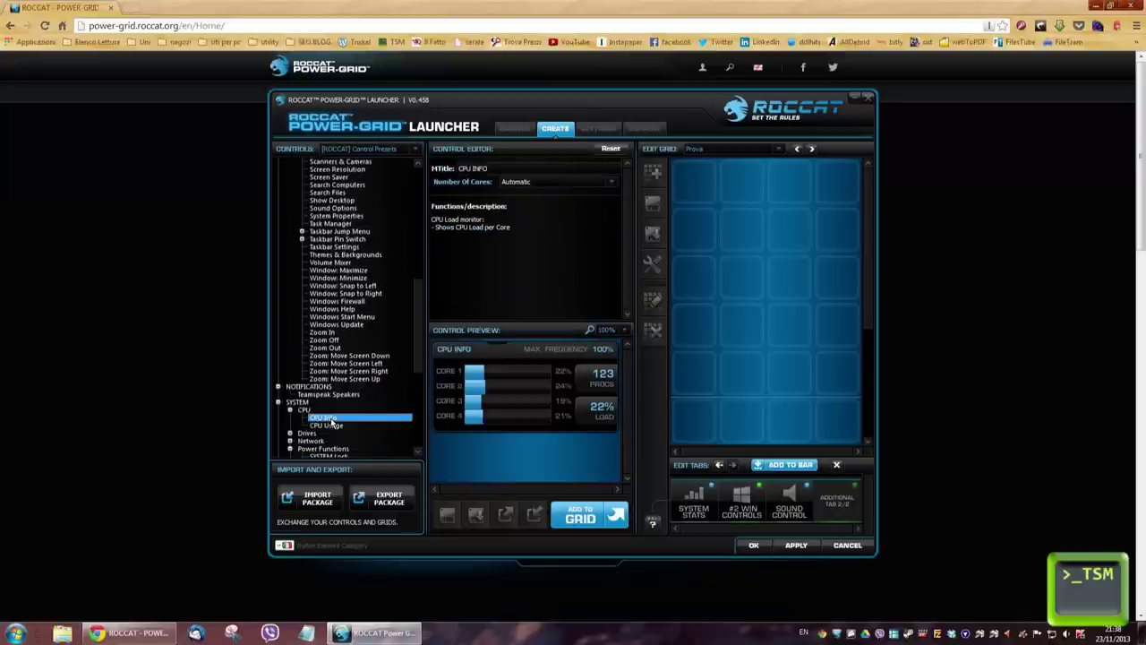
click(331, 426)
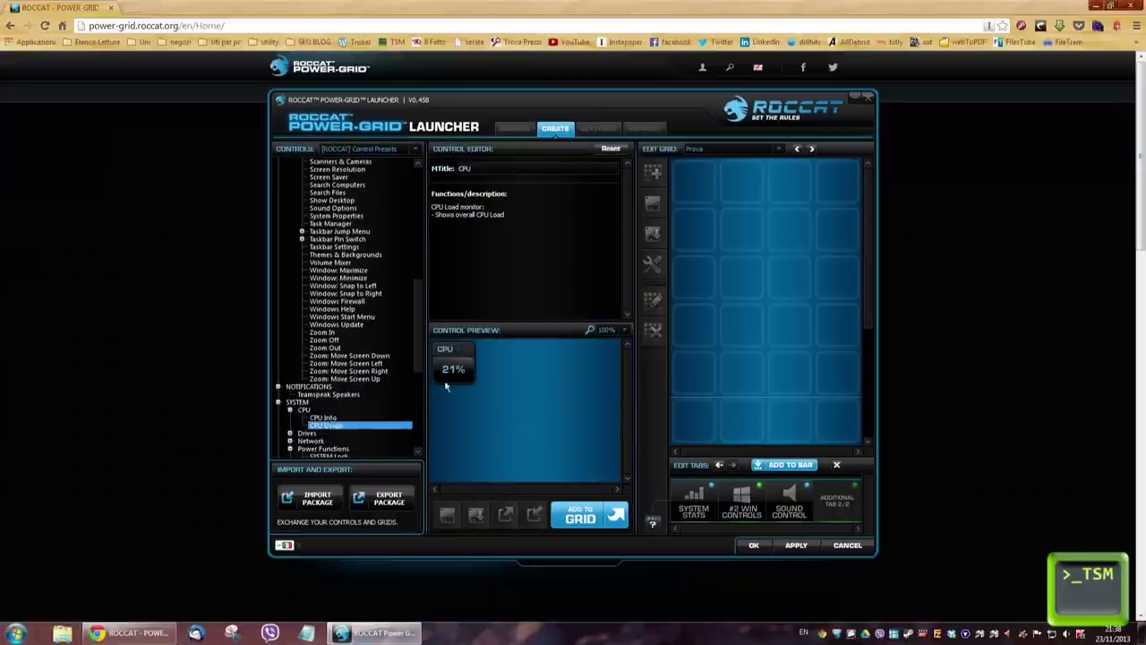
drag(445, 376, 684, 190)
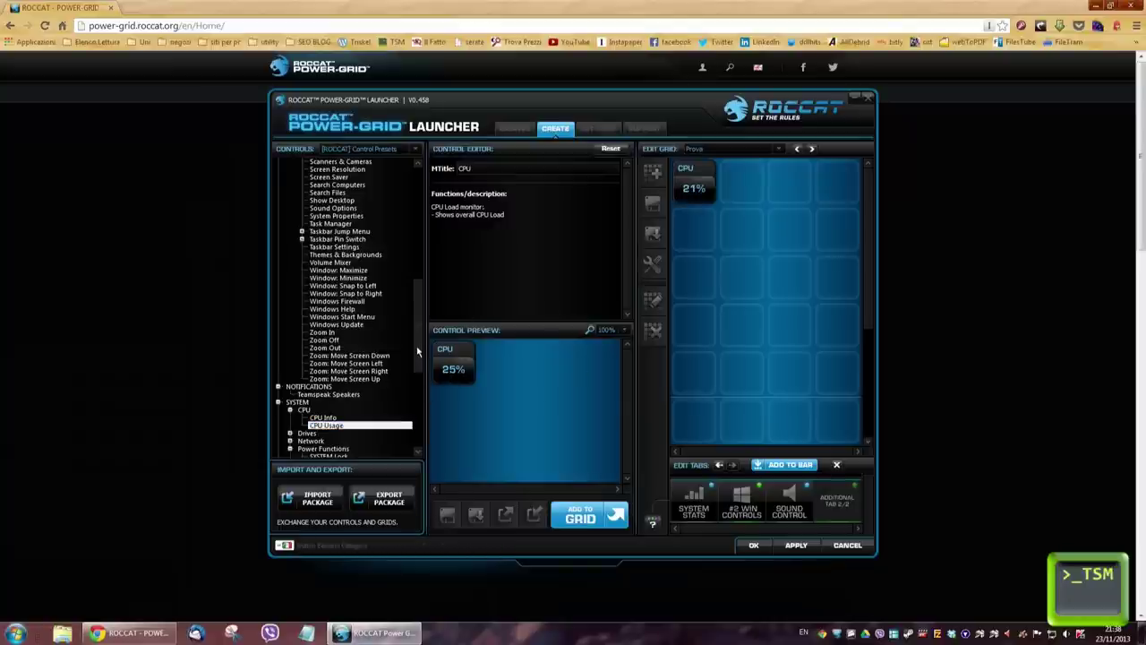
drag(419, 356, 420, 305)
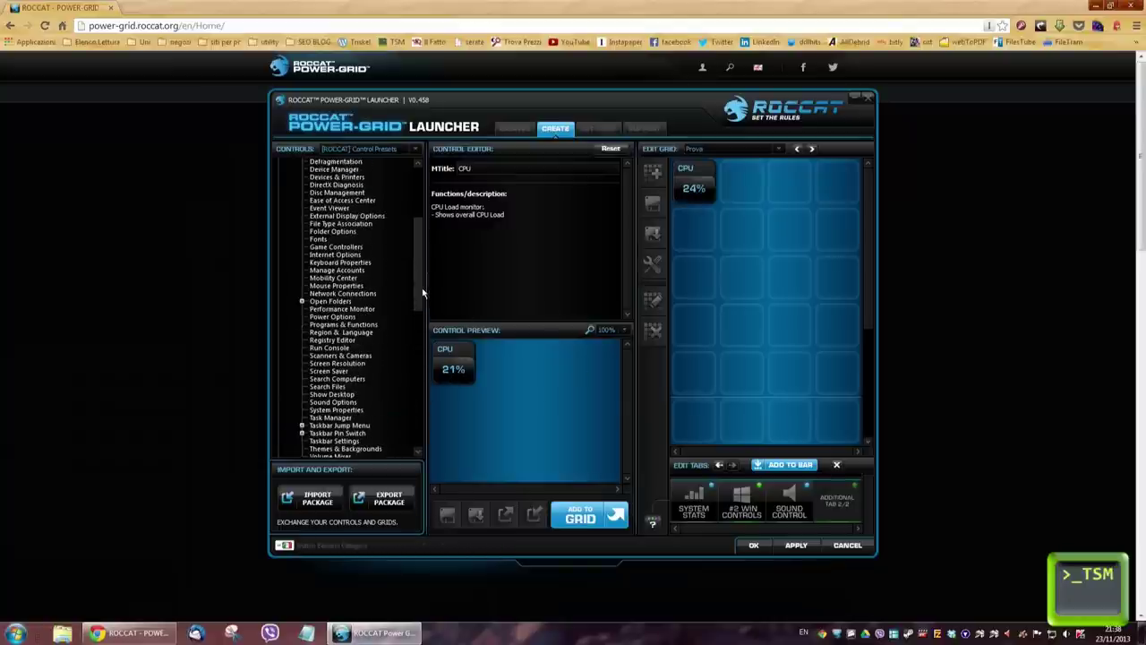
click(302, 301)
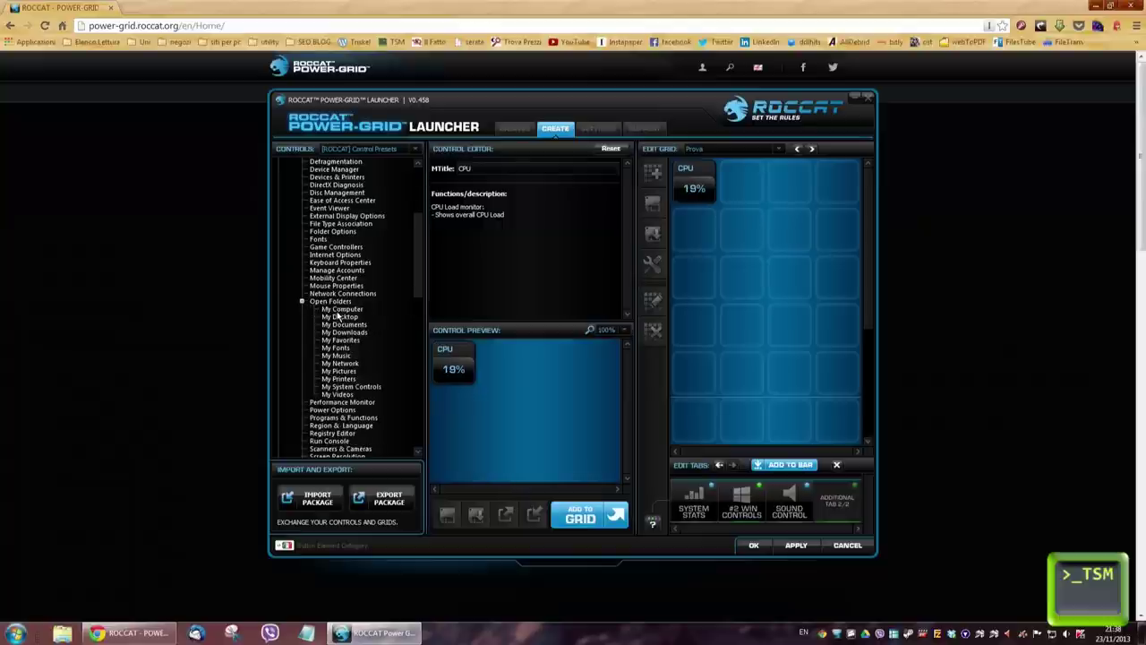
click(340, 310)
drag(457, 359, 732, 326)
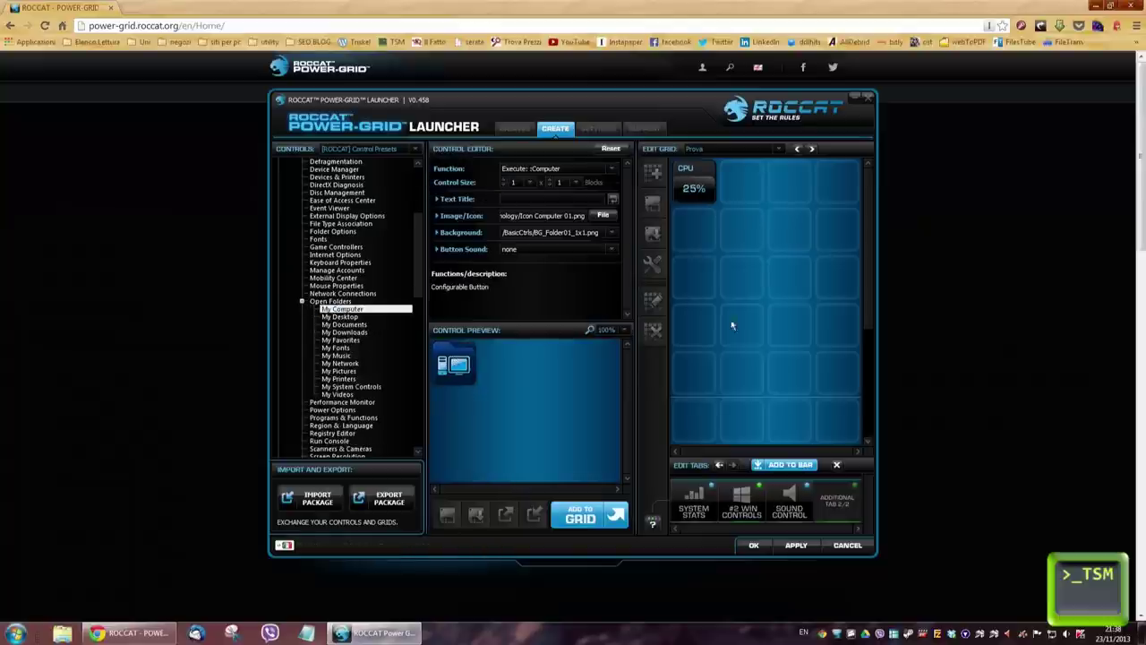
drag(743, 191, 743, 190)
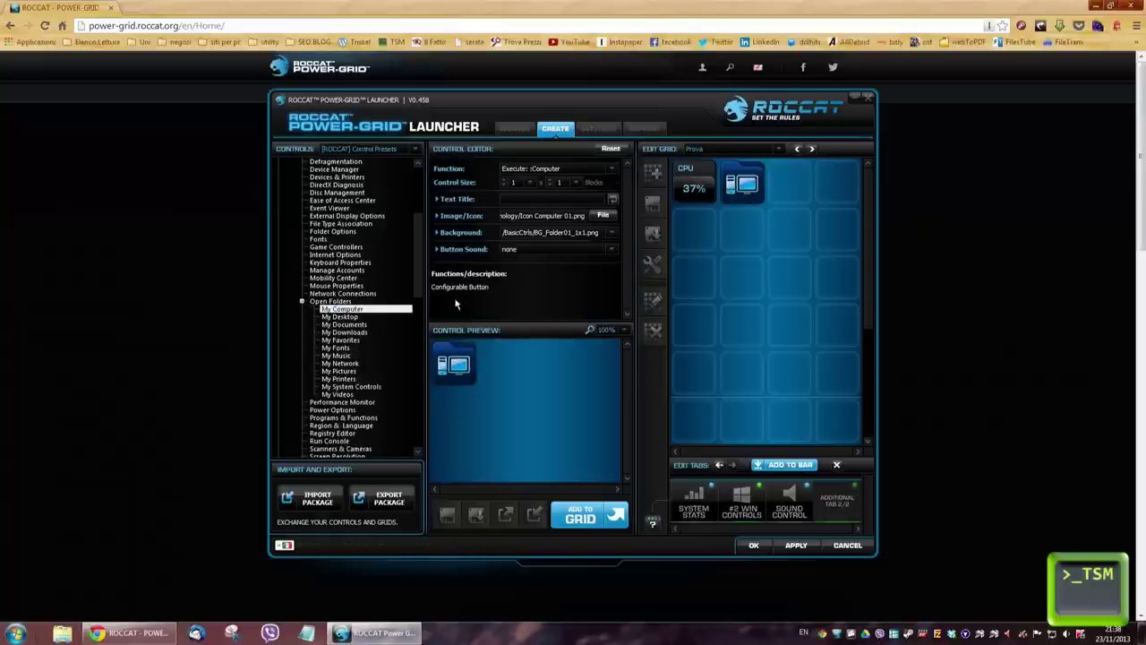
Step: Add the Date & Time tile beside My Computer and select it
drag(419, 286, 422, 250)
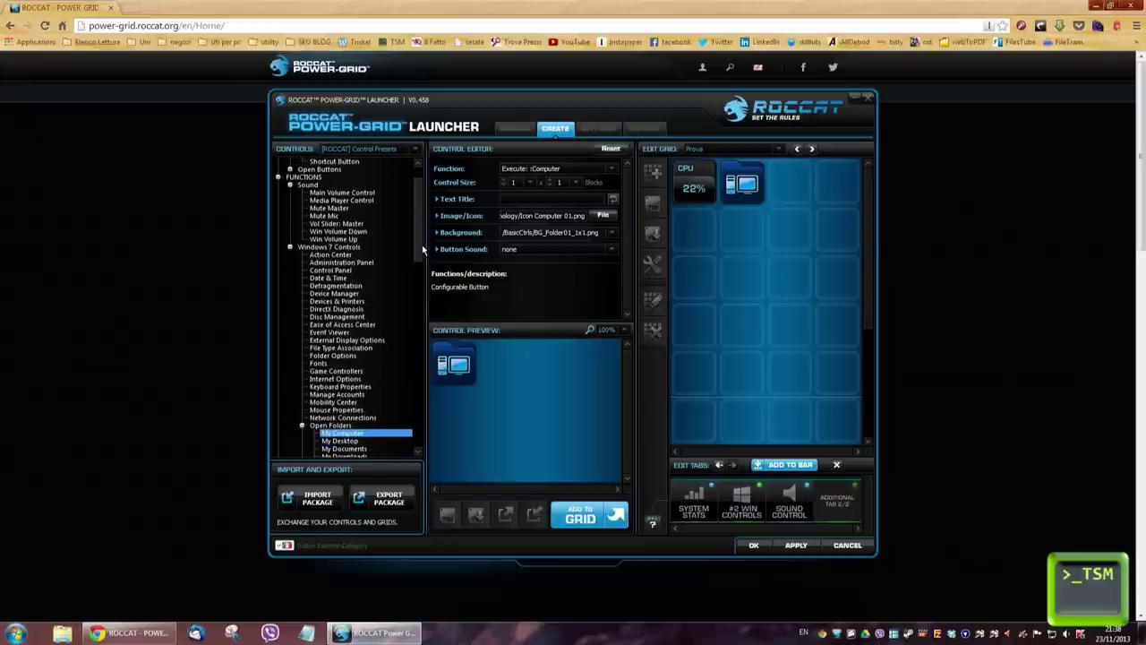
click(340, 278)
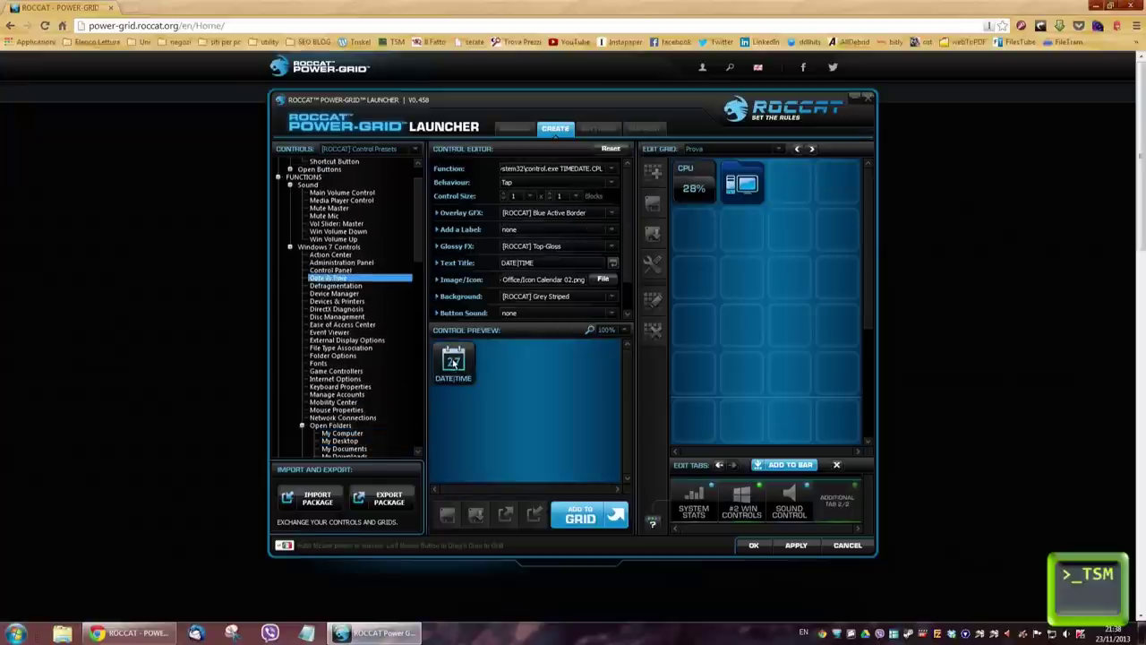
drag(453, 363, 722, 296)
drag(789, 190, 789, 190)
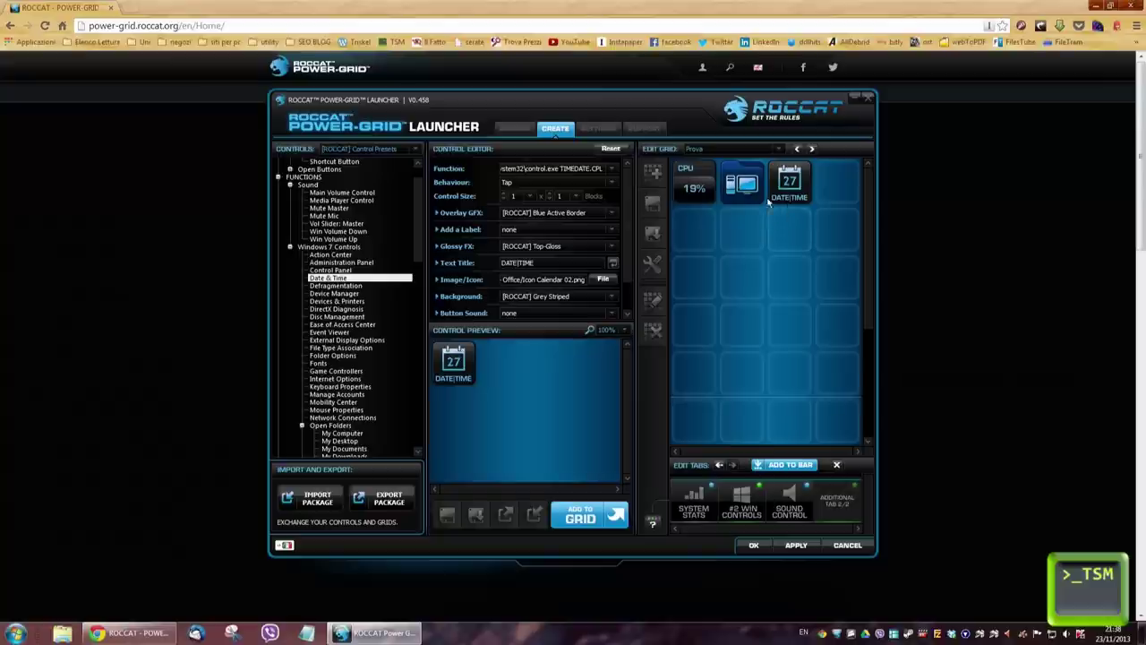
click(799, 197)
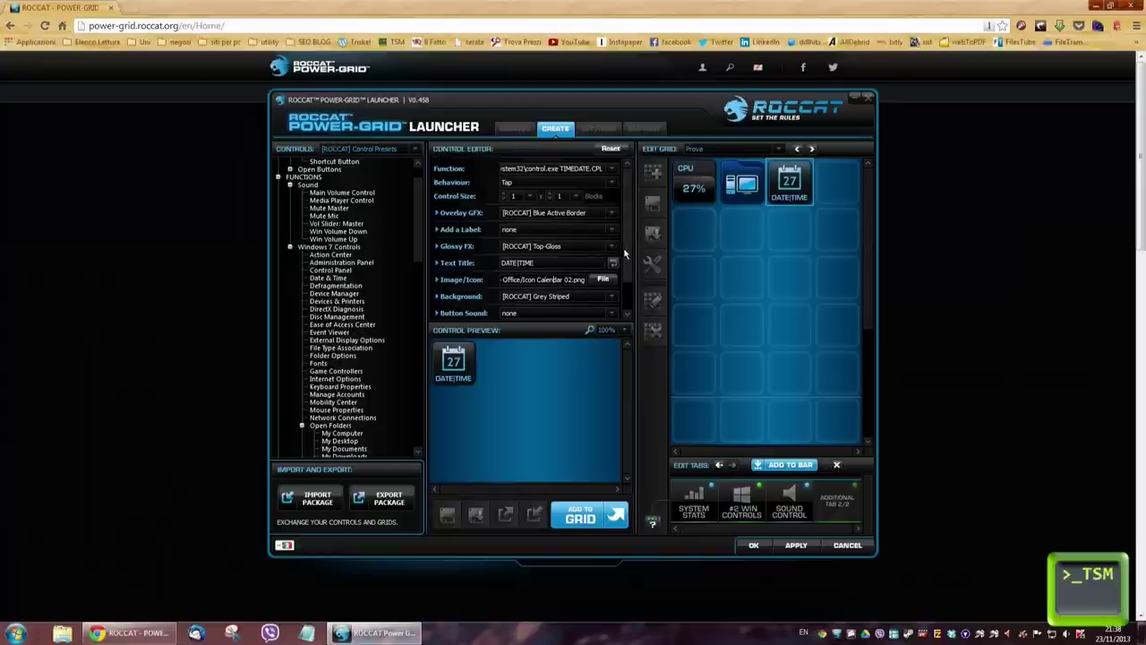
scroll(627, 264, down, 1)
scroll(627, 269, down, 2)
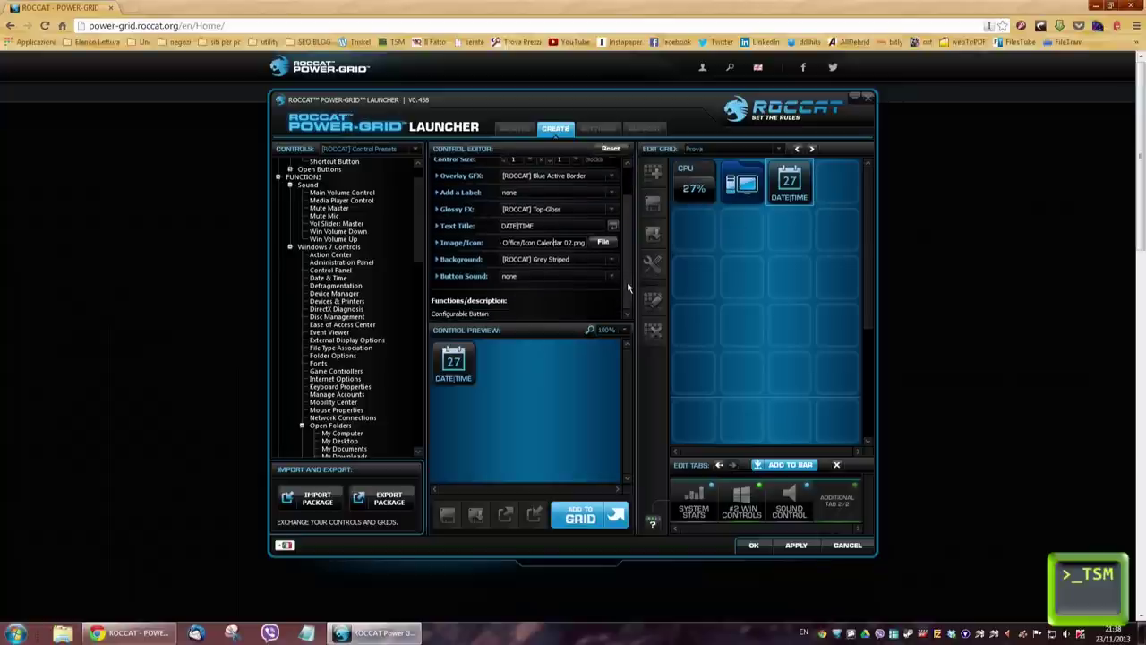
scroll(628, 273, up, 2)
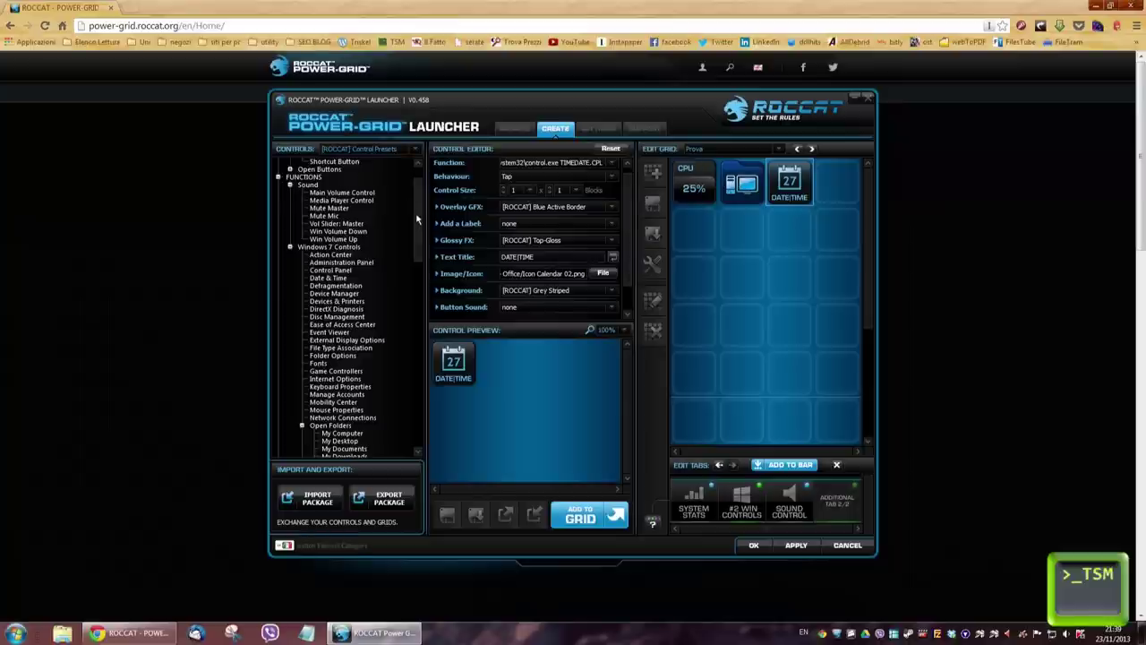
scroll(415, 213, up, 2)
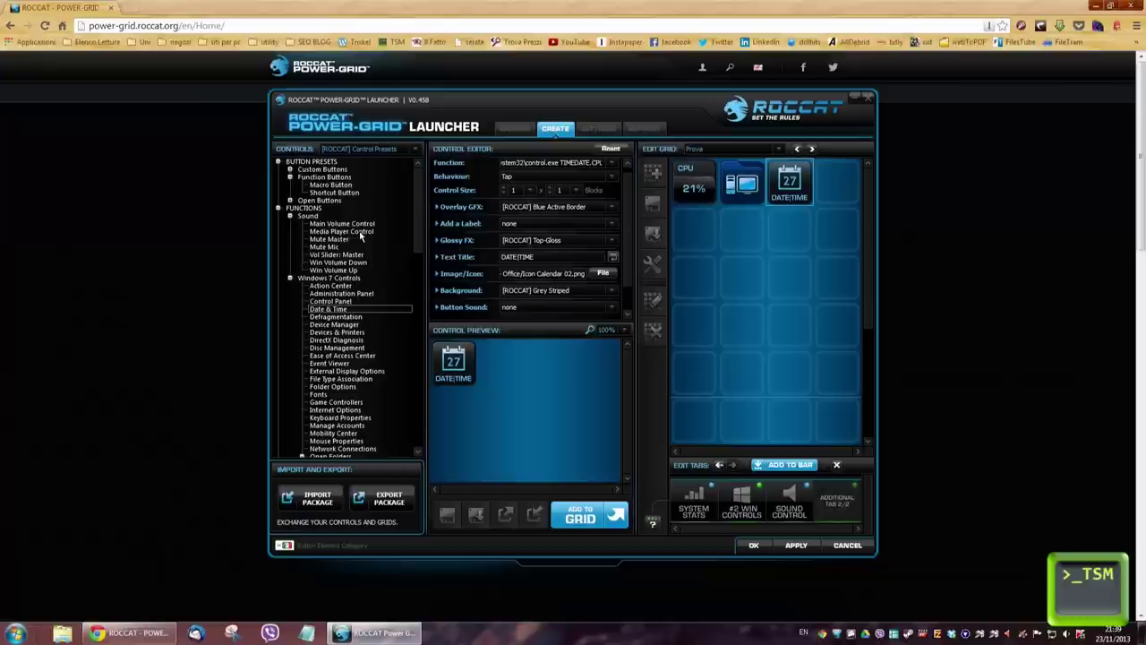
Step: Create a macro named copia1 that records Left Ctrl+C for a new Macro Button
click(329, 186)
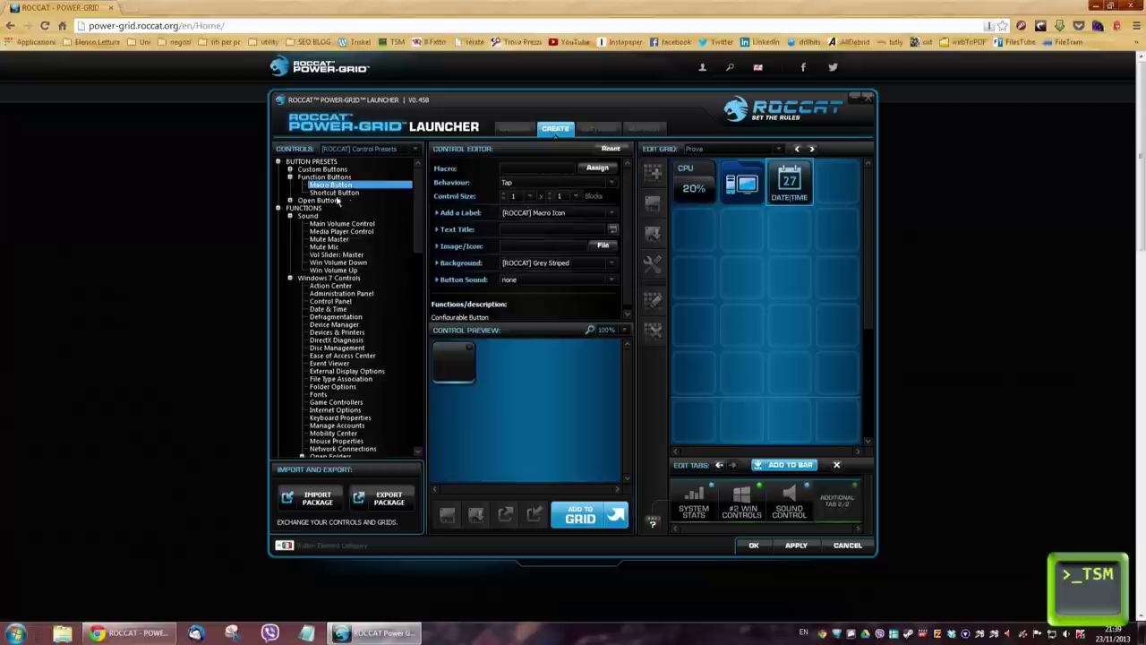
click(591, 170)
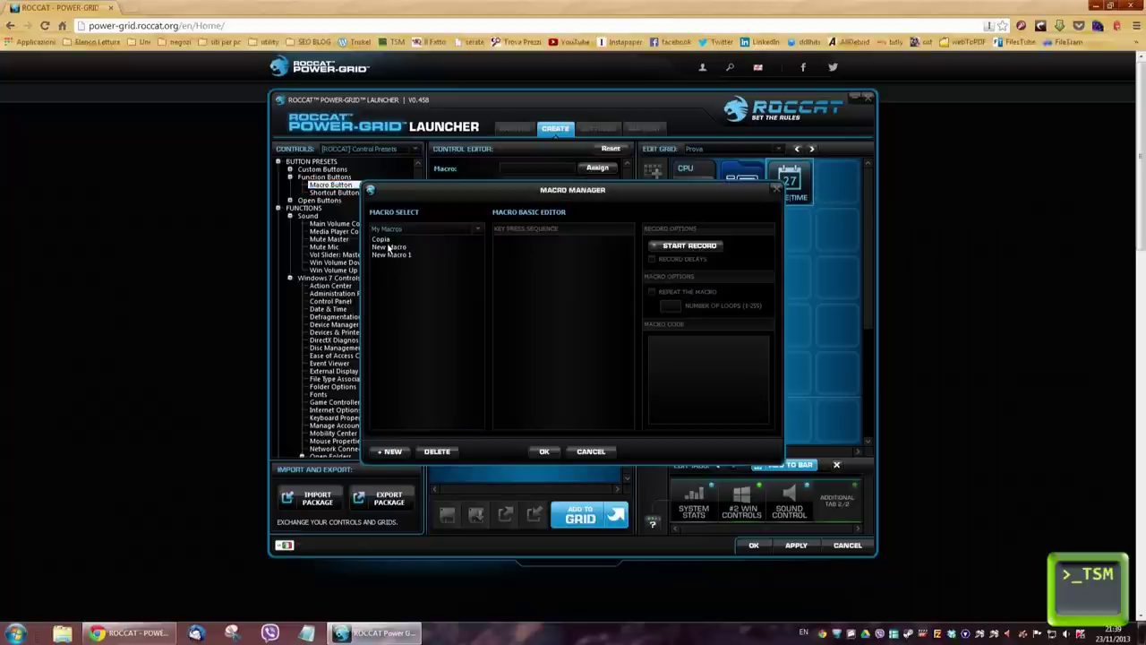
click(391, 451)
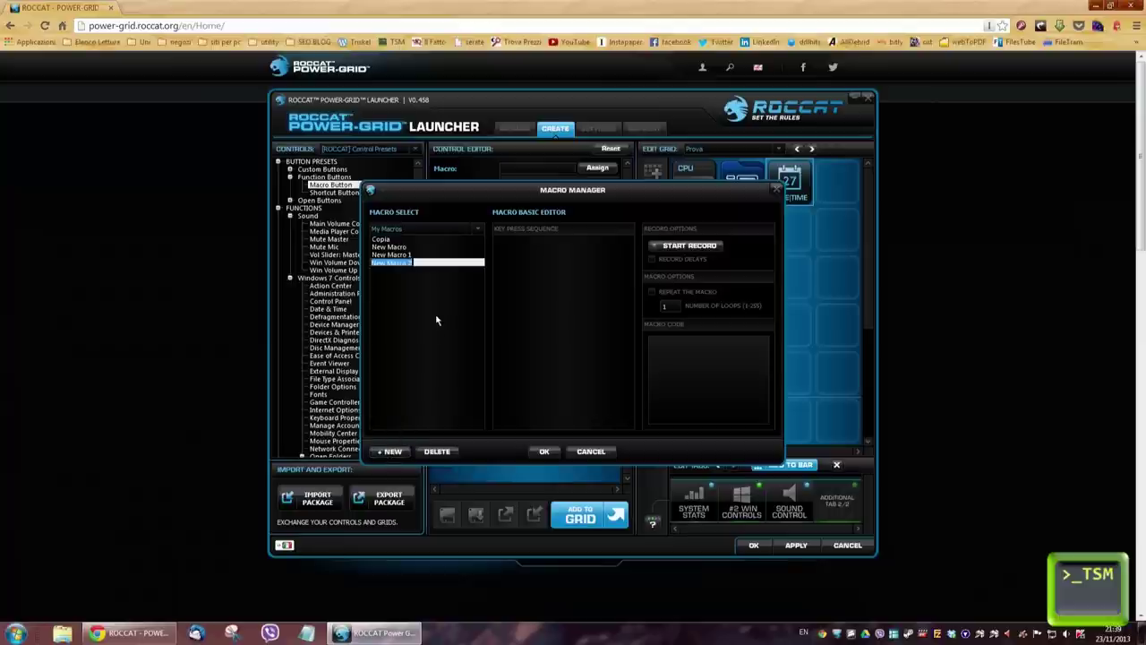
text(copia1)
key(Return)
click(689, 246)
key(ctrl+c)
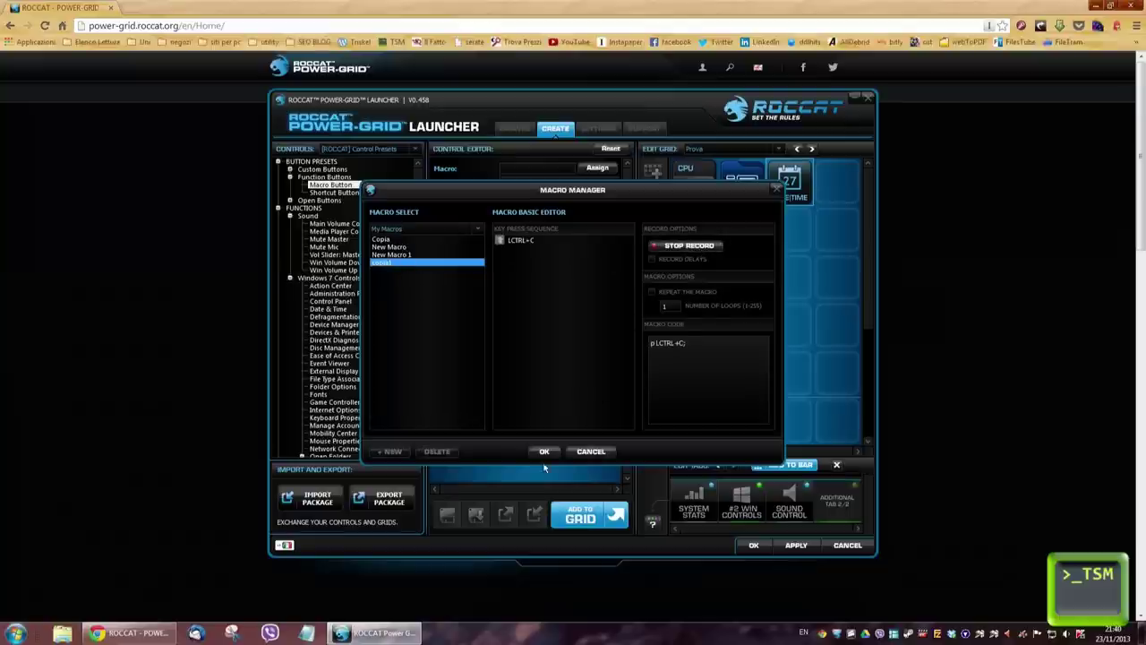
click(545, 451)
Step: Title the copia1 macro button 'Copia' with [ROCCAT] Click #1 sound and place it in row three
click(543, 451)
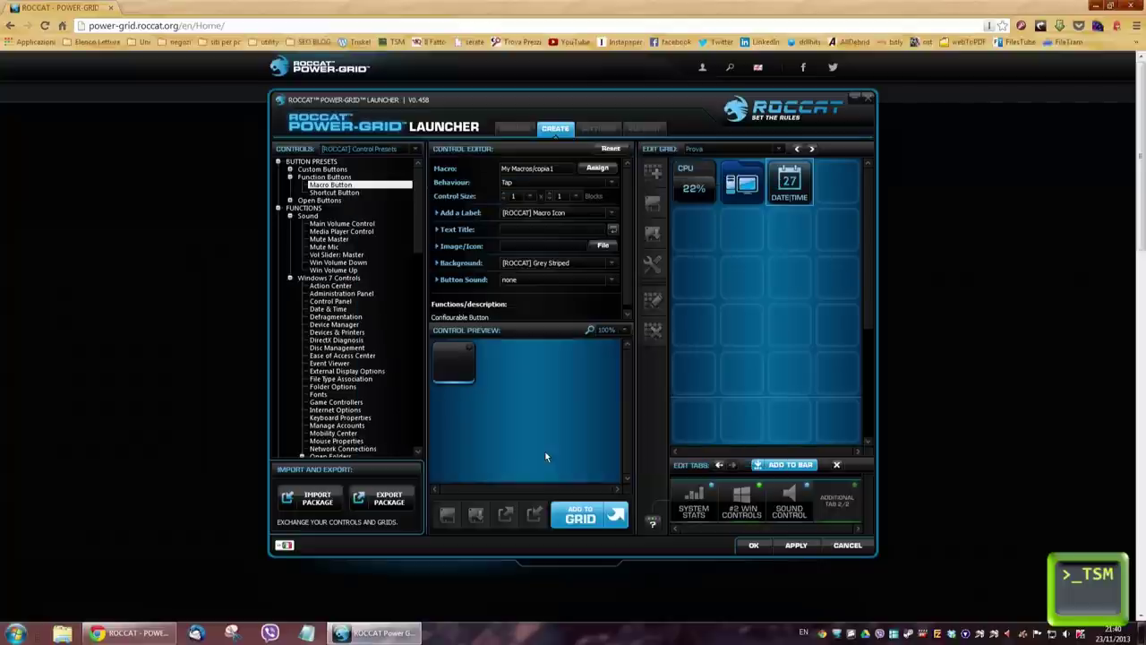
click(528, 232)
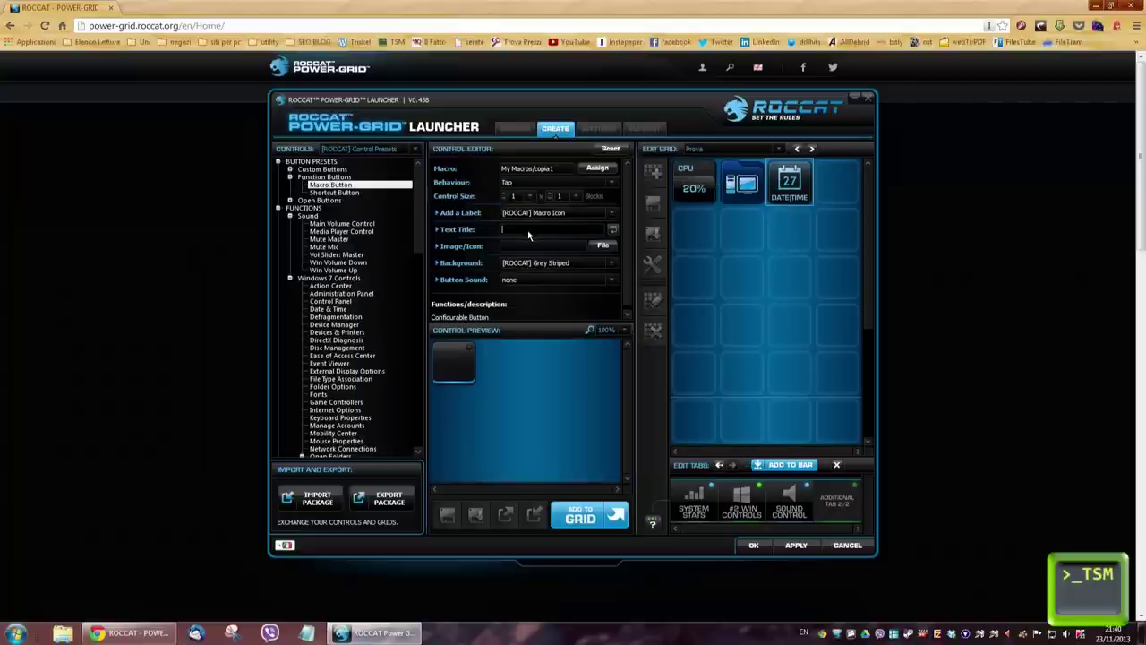
text(Copia)
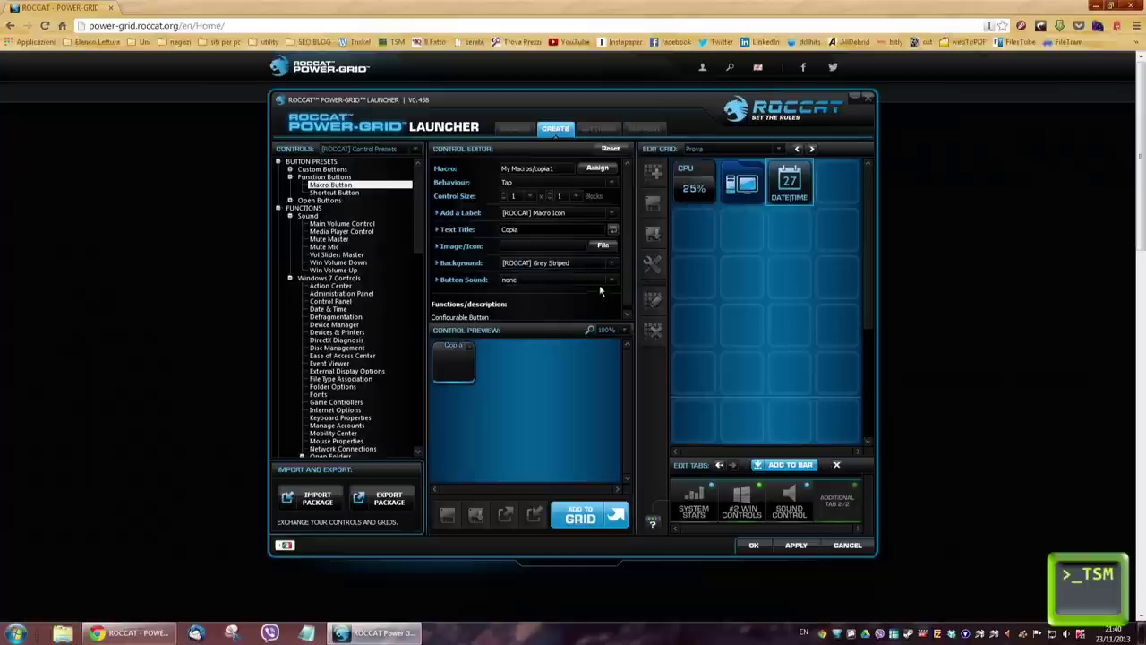
click(607, 281)
click(543, 297)
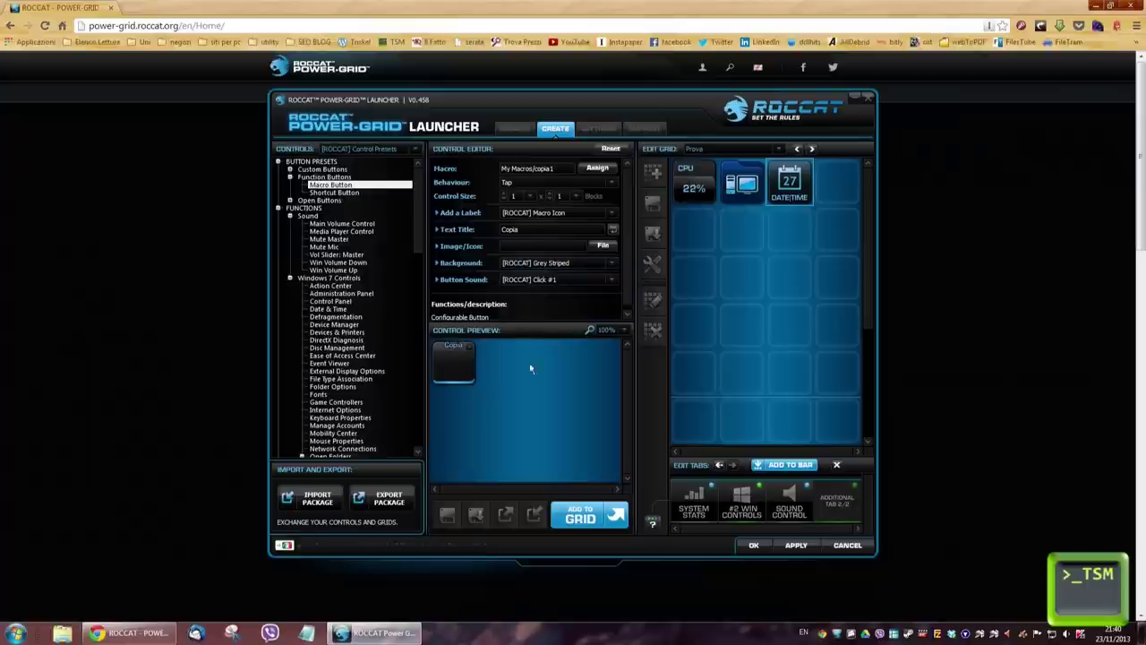
click(584, 519)
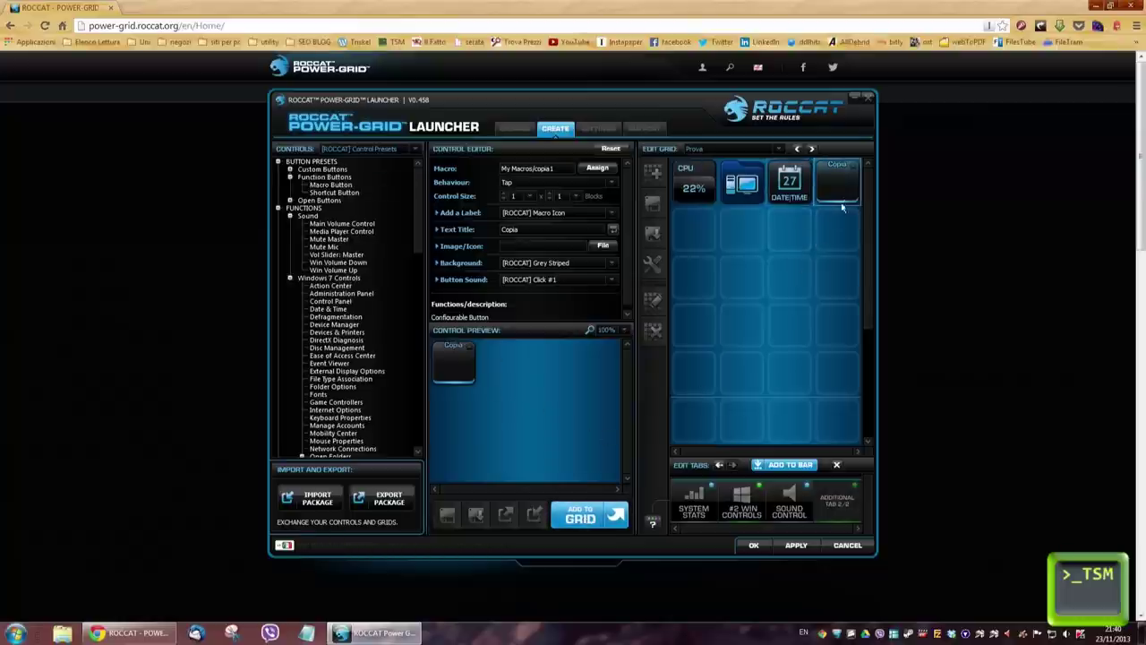
click(719, 298)
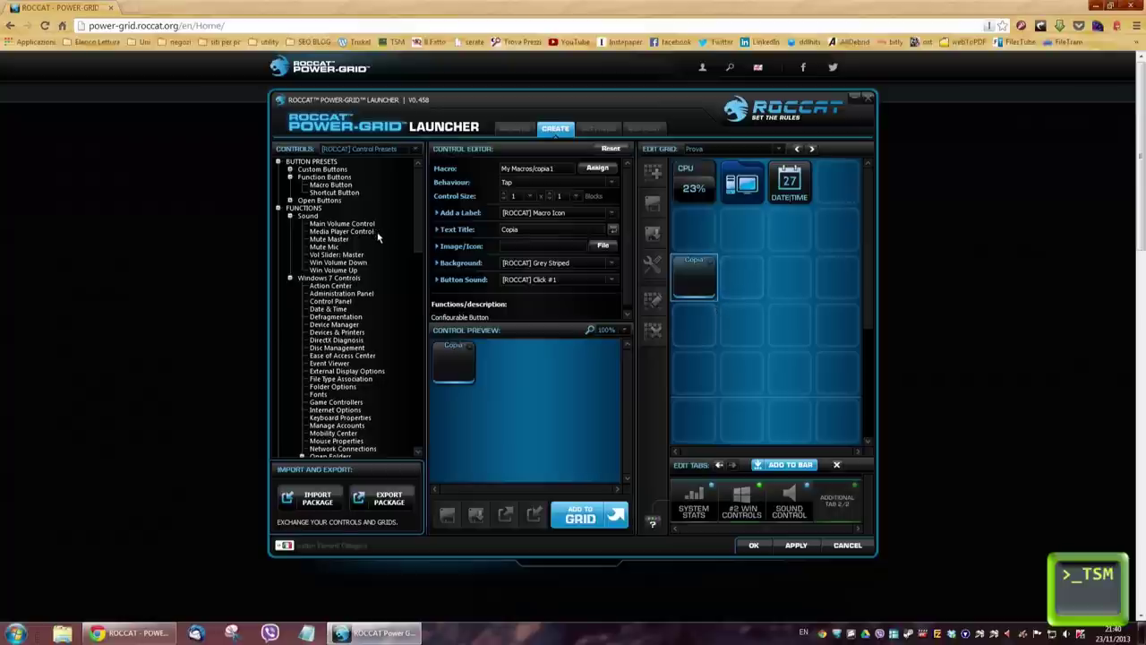
click(352, 193)
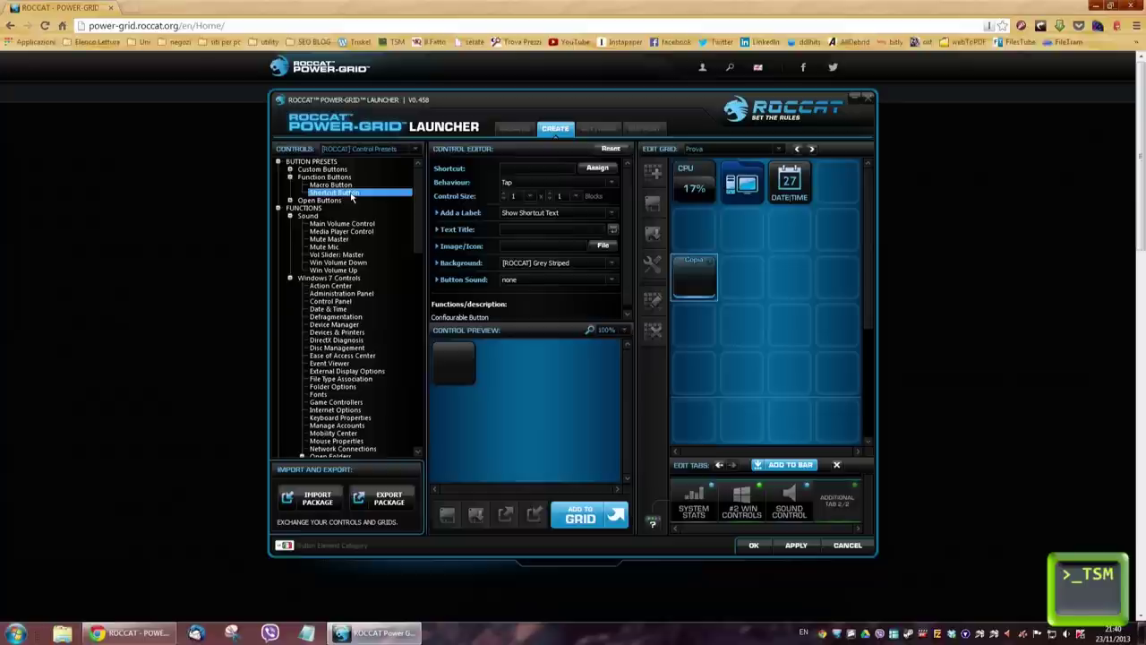
Step: Create an 'Incolla' shortcut button sending CTRL+V and place it beside Copia
click(599, 169)
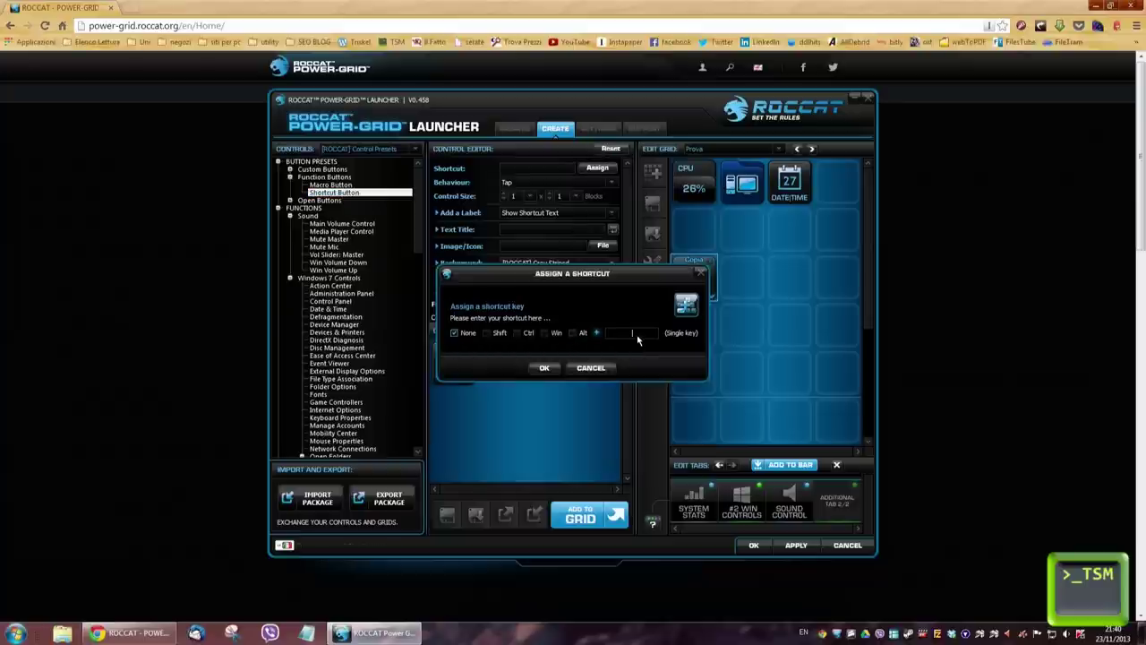
click(517, 333)
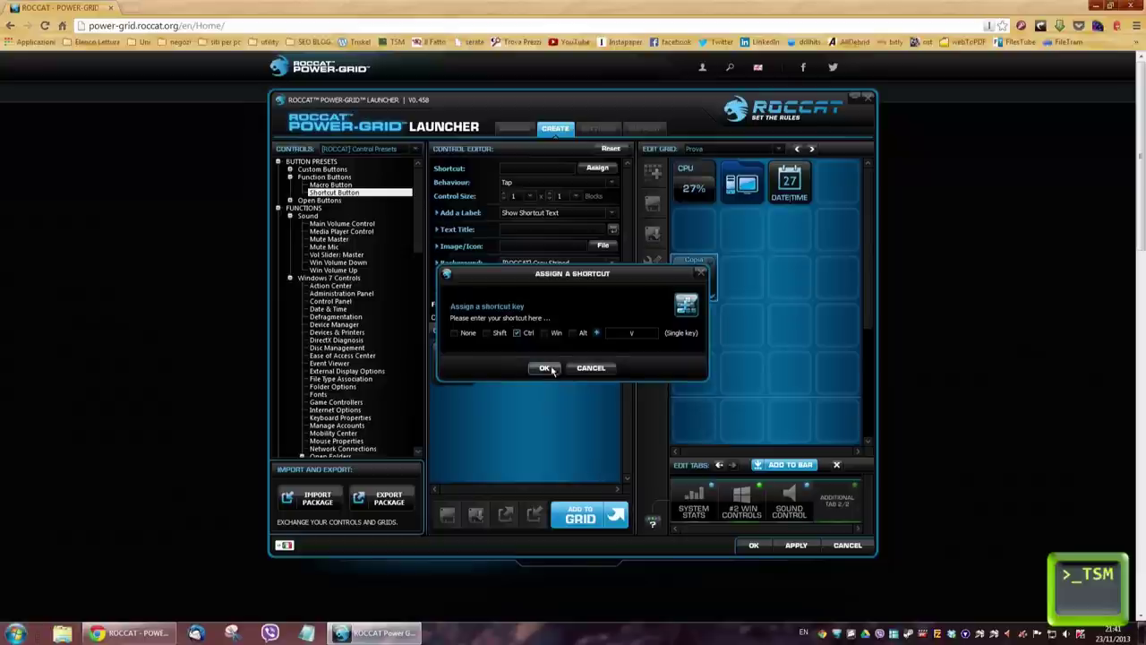
click(545, 368)
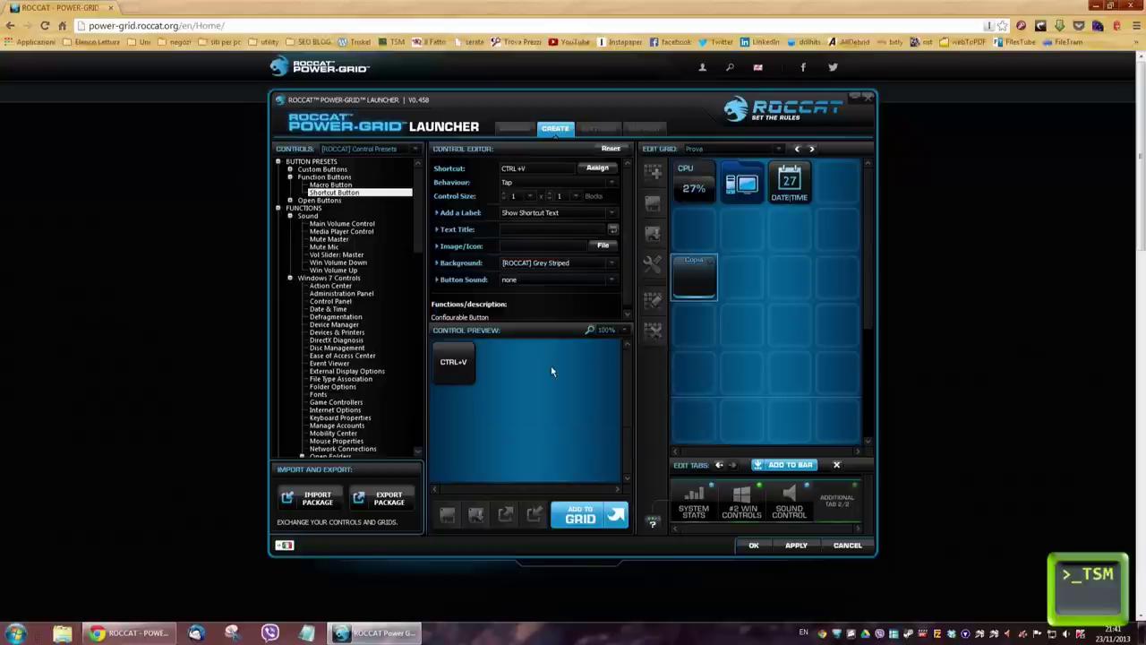
click(529, 231)
text(Incolla)
click(580, 515)
drag(837, 183, 735, 286)
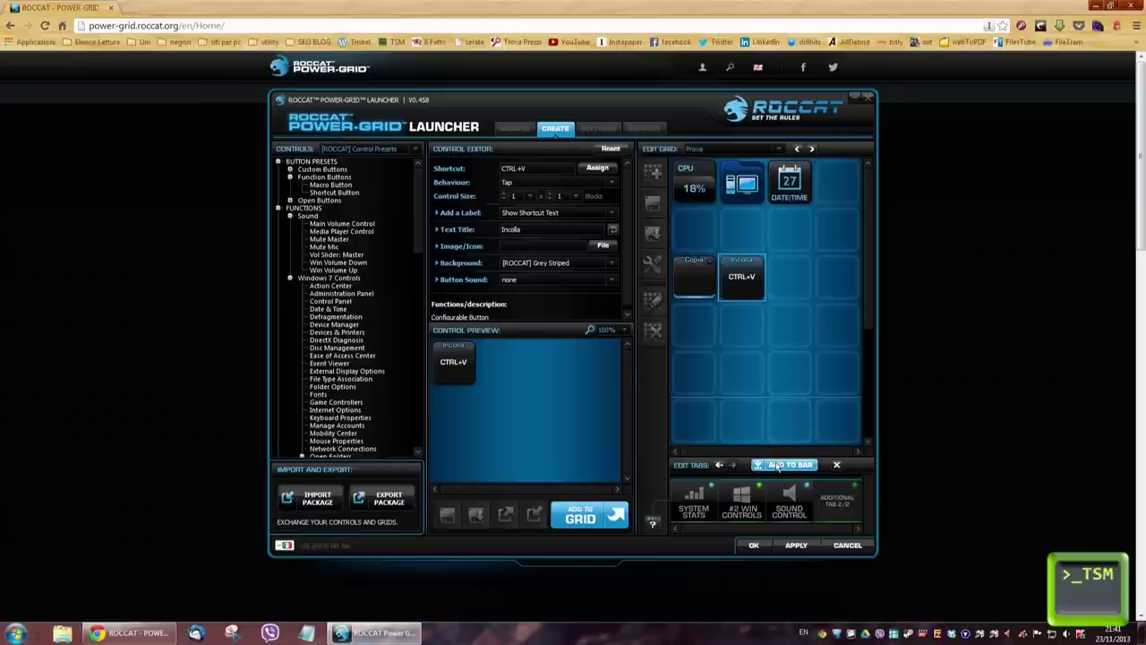
Step: Add Prova to the tab bar, save the grid, and apply the changes
click(778, 465)
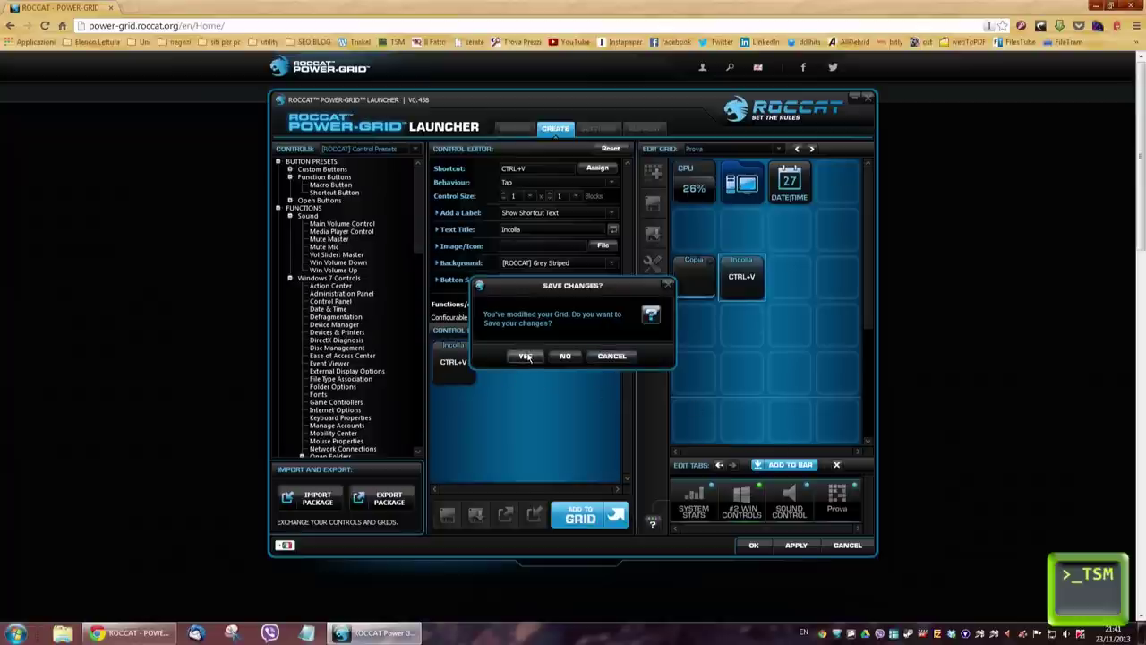
click(527, 356)
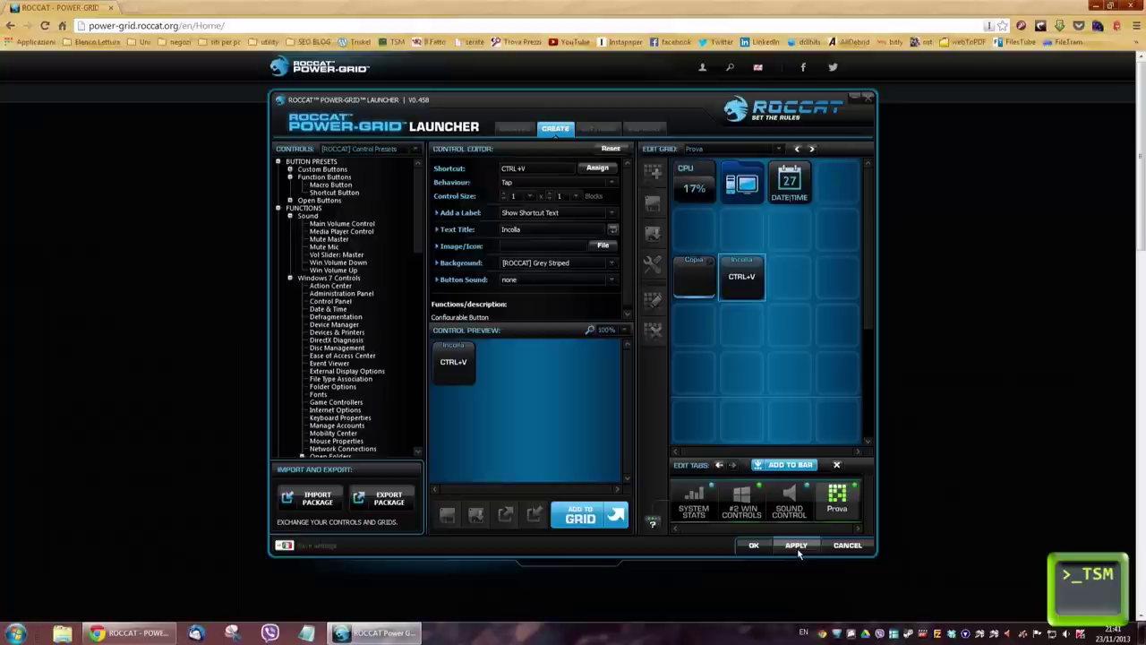
click(755, 545)
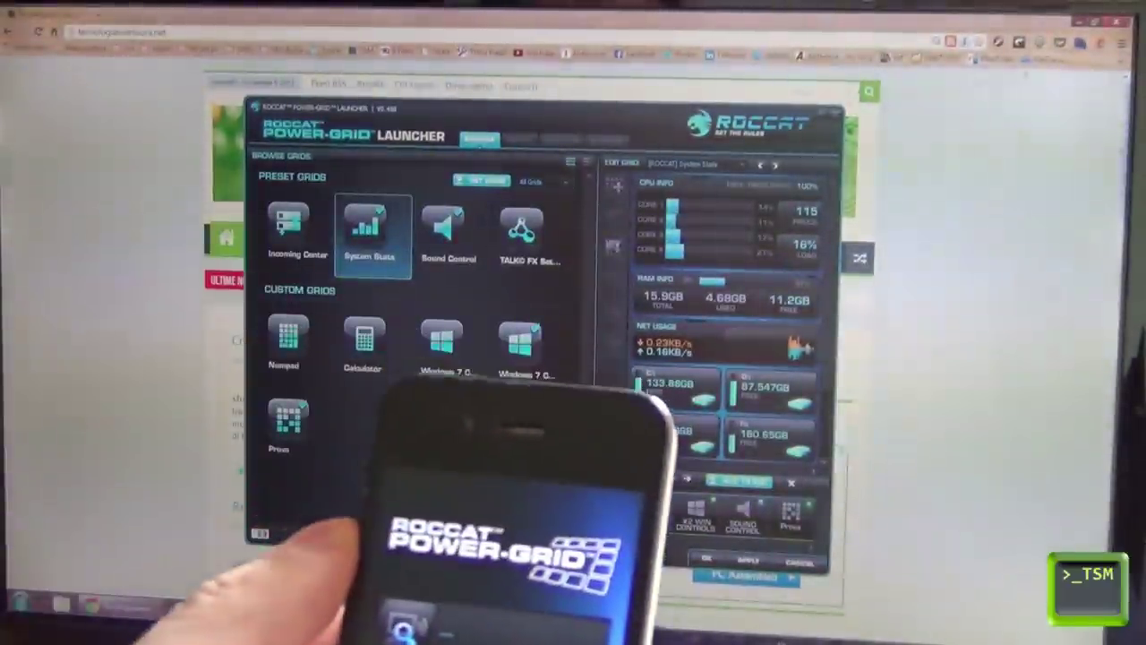
Step: Close the launcher and minimise the PC browser from the phone's #2 Win Controls grid
click(836, 114)
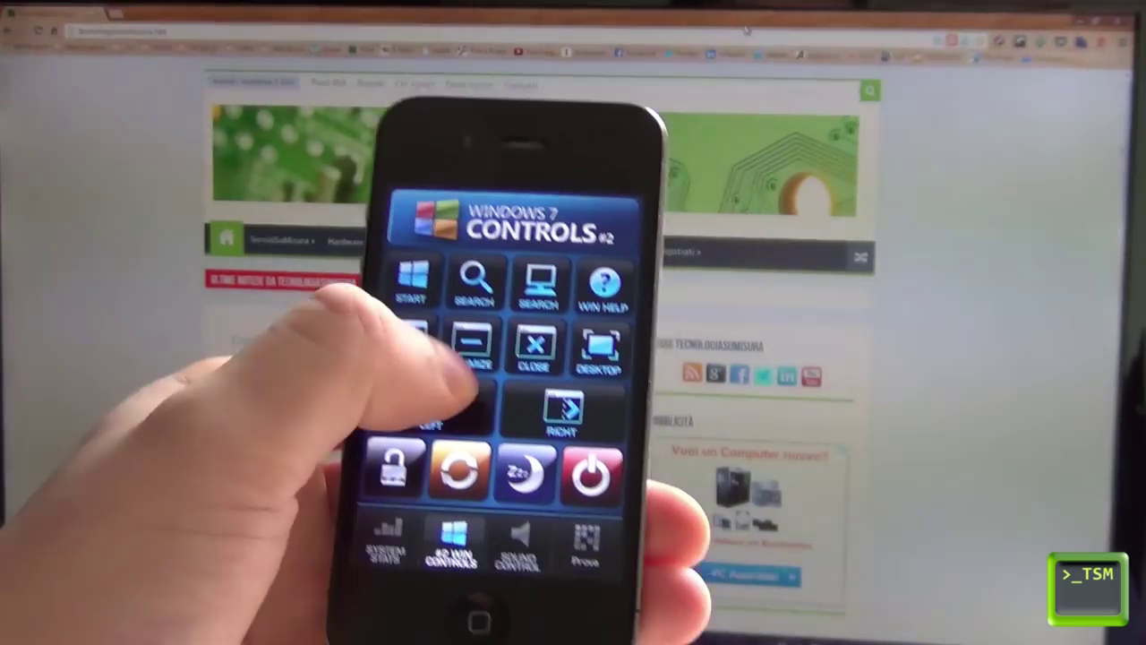
click(483, 317)
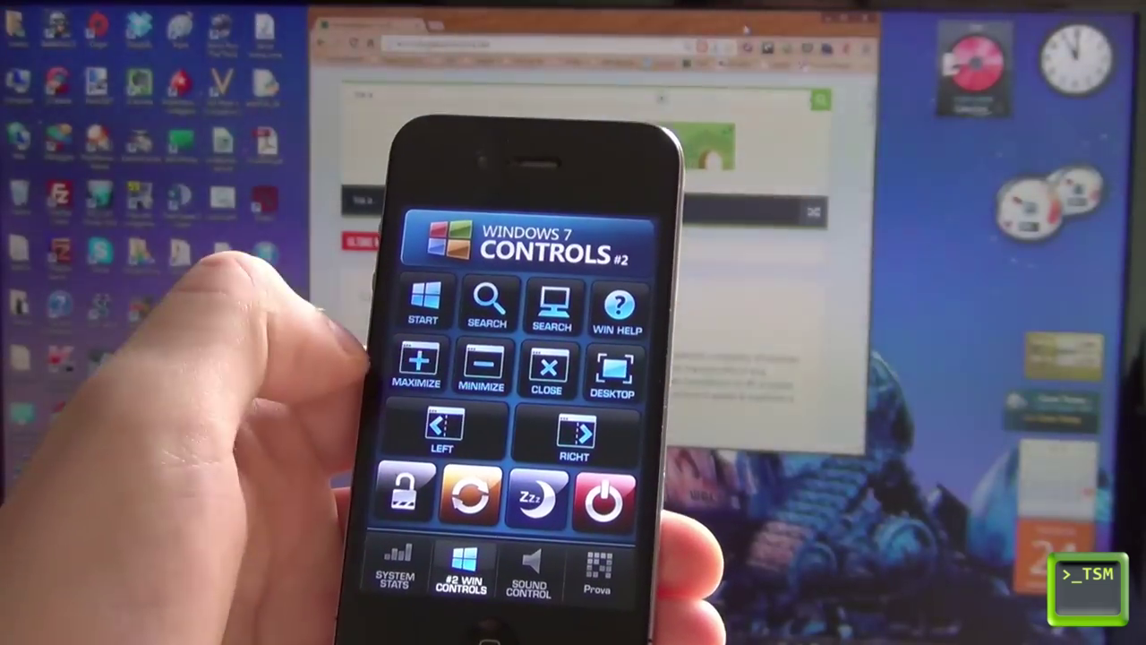